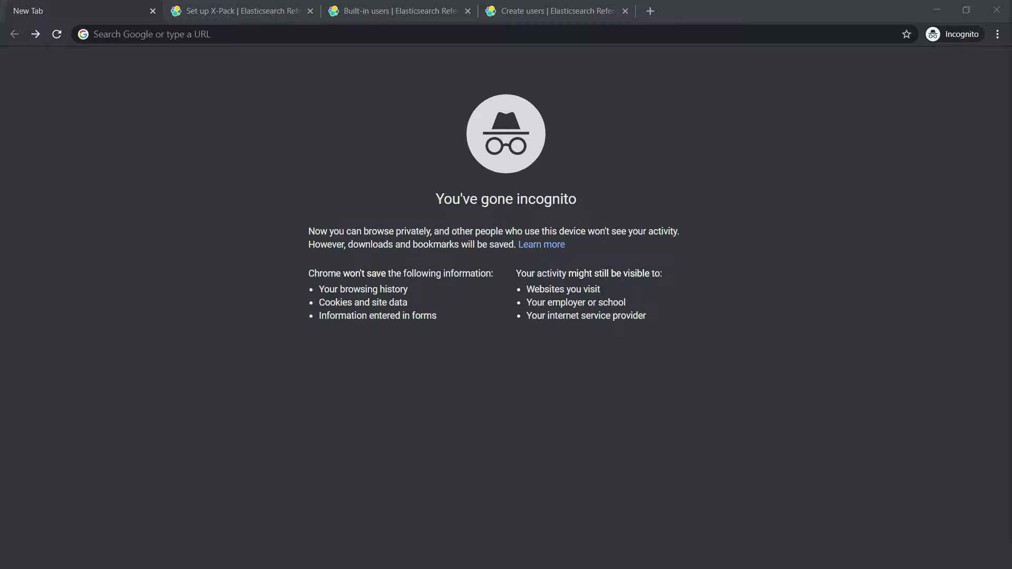
Bring up the Set up X-Pack documentation page in the incognito browser.
{"action": "left_click", "coordinate": [230, 13]}
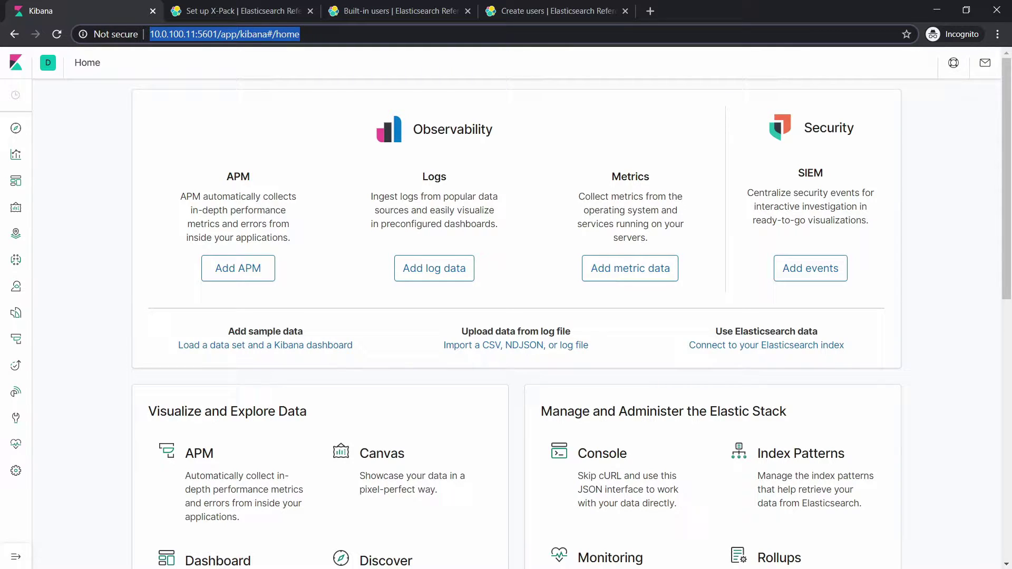
Open /etc/elasticsearch/elasticsearch.yml in nano on the server.
{"action": "key", "text": "alt+Tab"}
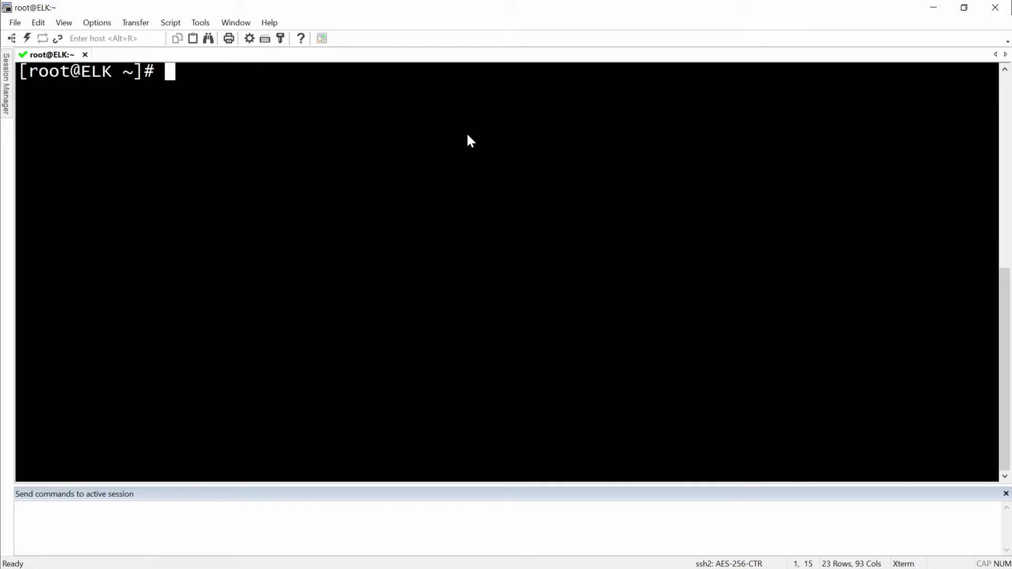
{"action": "type", "text": "nan"}
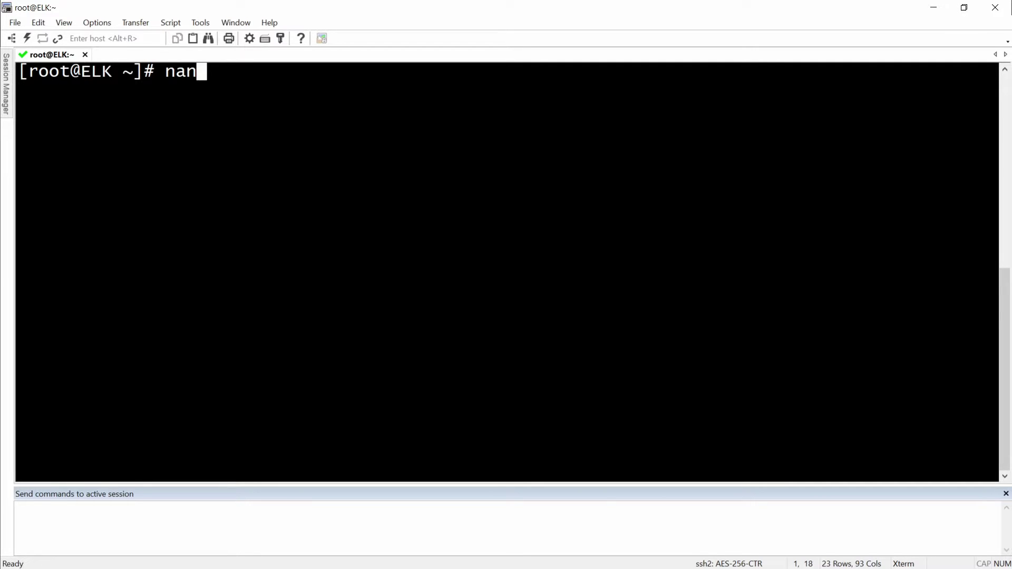
{"action": "type", "text": "o /etc/elas"}
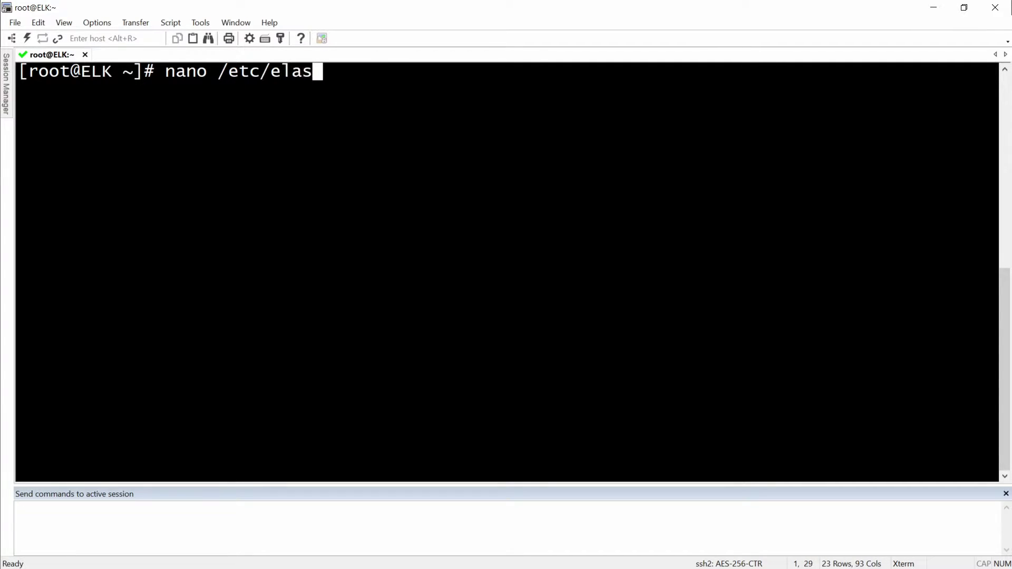
{"action": "key", "text": "Tab"}
{"action": "type", "text": "elast"}
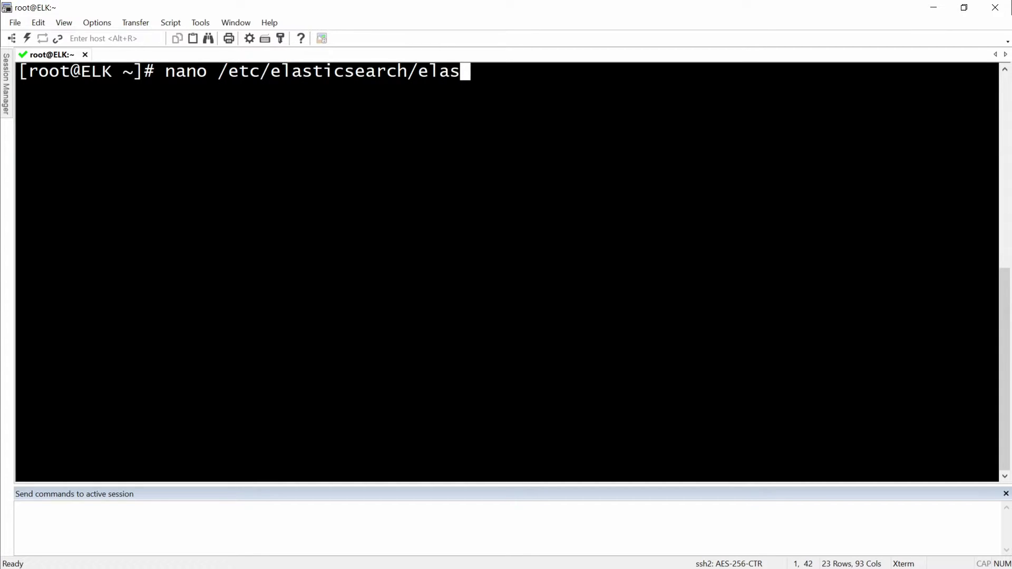
{"action": "key", "text": "Tab"}
{"action": "type", "text": "y"}
{"action": "key", "text": "Tab"}
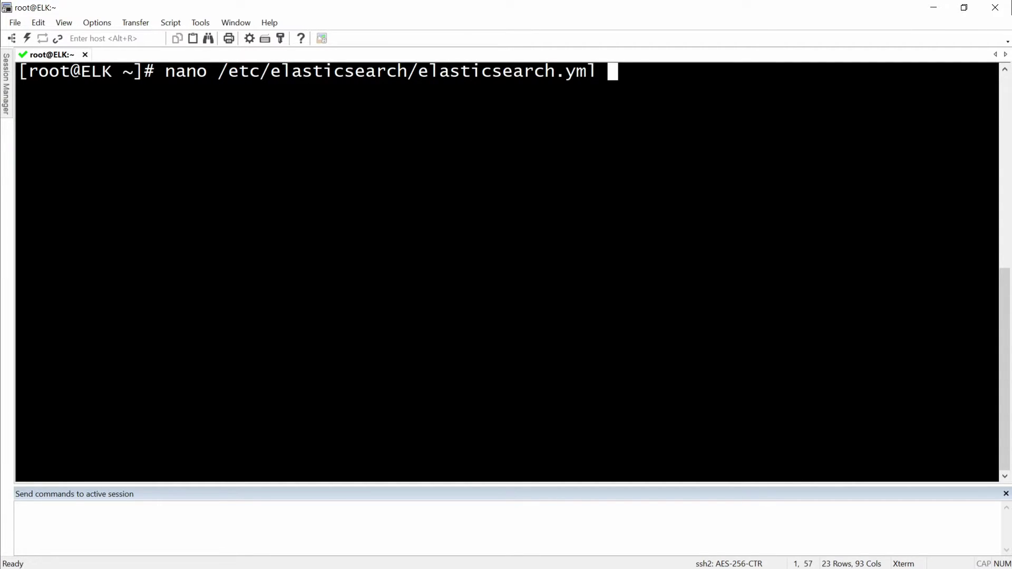
{"action": "key", "text": "Return"}
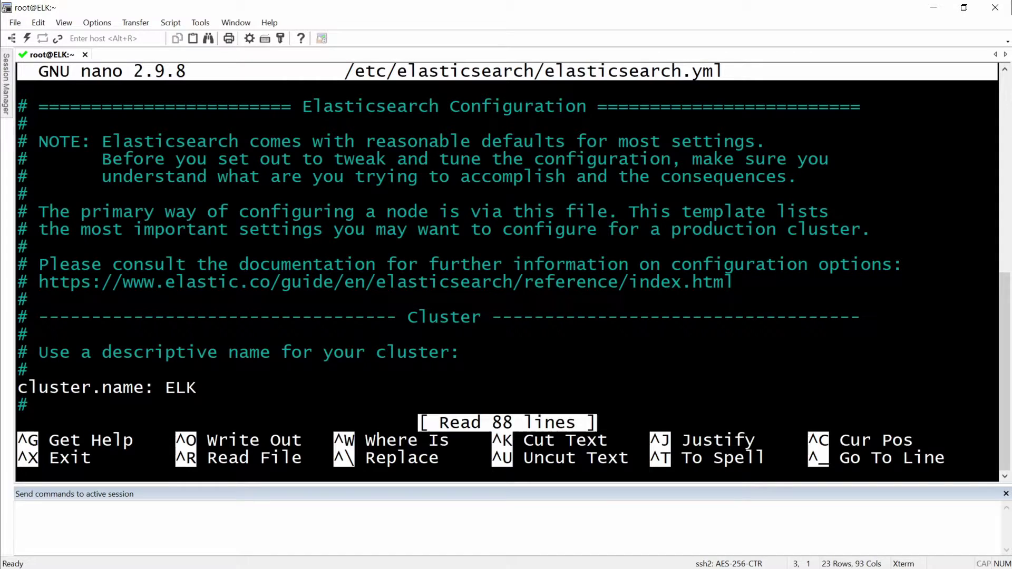
Begin an 'xpack' entry on the file's empty last line, then return to the security guide.
{"action": "key", "text": "Down"}
{"action": "key", "text": "Down"}
{"action": "key", "text": "Down"}
{"action": "key", "text": "Down"}
{"action": "key", "text": "Down"}
{"action": "key", "text": "Down"}
{"action": "key", "text": "Down"}
{"action": "key", "text": "Down"}
{"action": "key", "text": "Down"}
{"action": "key", "text": "Down"}
{"action": "key", "text": "Down"}
{"action": "key", "text": "Down"}
{"action": "key", "text": "Down"}
{"action": "key", "text": "Down"}
{"action": "key", "text": "Down"}
{"action": "key", "text": "Down"}
{"action": "key", "text": "Down"}
{"action": "key", "text": "Down"}
{"action": "key", "text": "Down"}
{"action": "key", "text": "Down"}
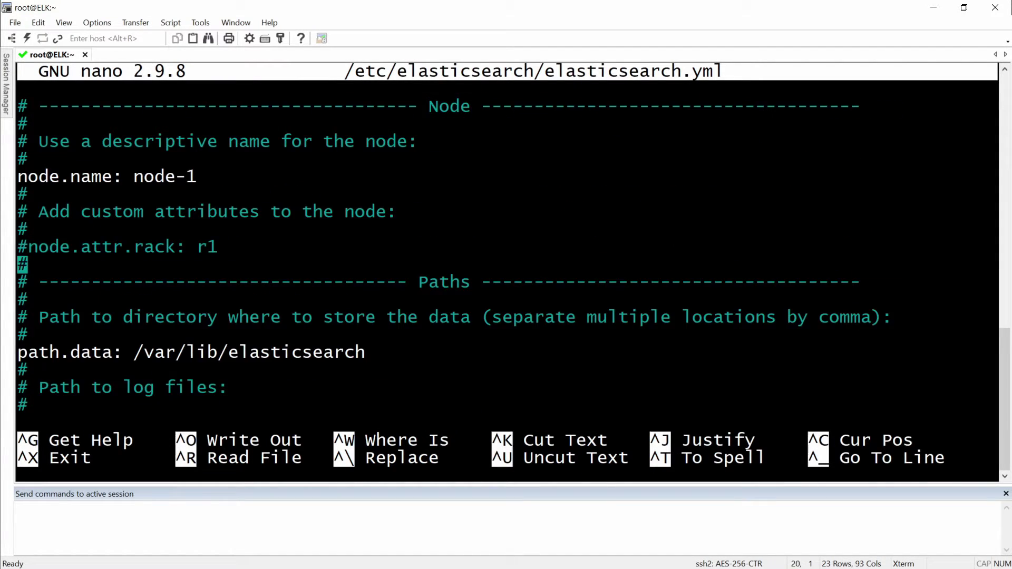
{"action": "key", "text": "Down"}
{"action": "key", "text": "Down"}
{"action": "key", "text": "Down"}
{"action": "key", "text": "Down"}
{"action": "key", "text": "Down"}
{"action": "key", "text": "Down"}
{"action": "key", "text": "Down"}
{"action": "key", "text": "Down"}
{"action": "key", "text": "Down"}
{"action": "key", "text": "Down"}
{"action": "key", "text": "Down"}
{"action": "key", "text": "Down"}
{"action": "key", "text": "Down"}
{"action": "key", "text": "Down"}
{"action": "key", "text": "Down"}
{"action": "key", "text": "Down"}
{"action": "key", "text": "Down"}
{"action": "key", "text": "Down"}
{"action": "key", "text": "Down"}
{"action": "key", "text": "Down"}
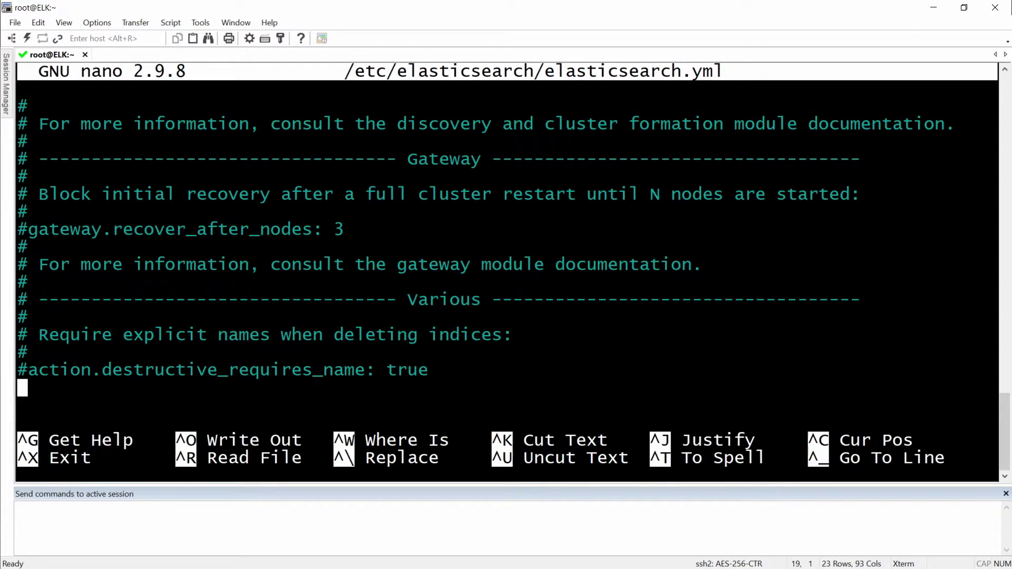
{"action": "type", "text": "xpack"}
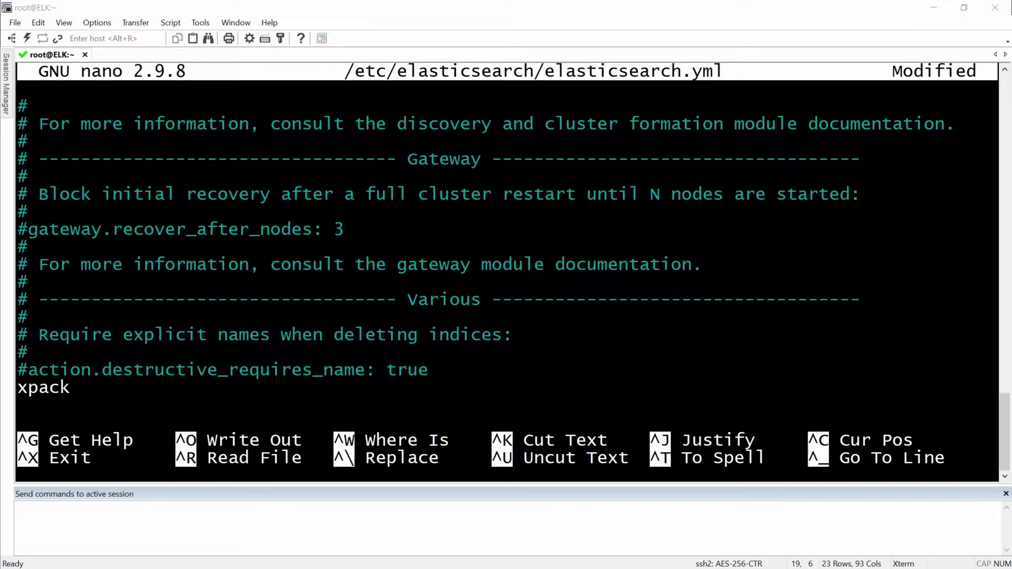
{"action": "key", "text": "alt+Tab"}
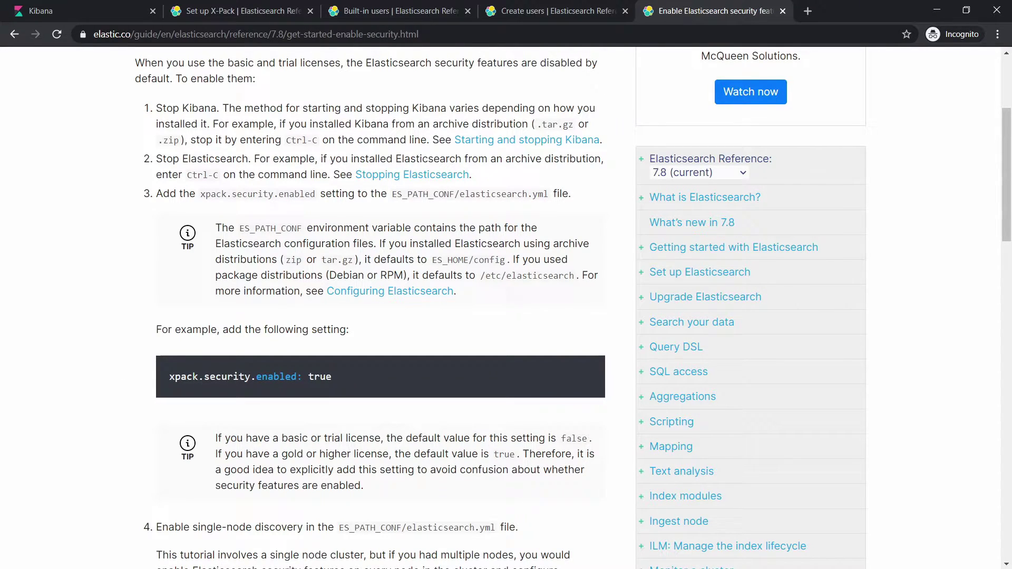
Copy the xpack.security.enabled: true line from the guide and return to the editor.
{"action": "left_click_drag", "start_coordinate": [339, 379], "coordinate": [193, 377]}
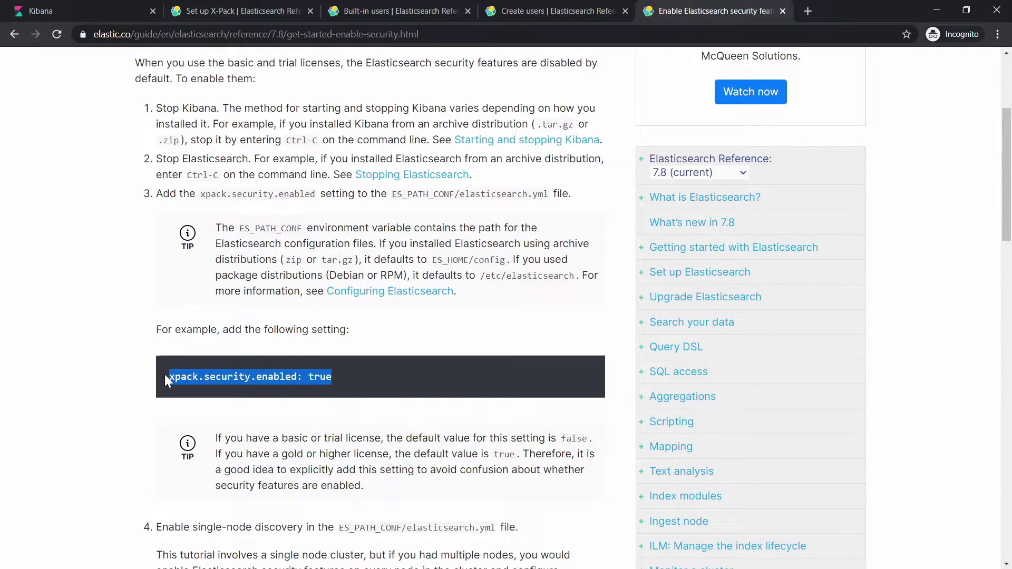
{"action": "right_click", "coordinate": [212, 376]}
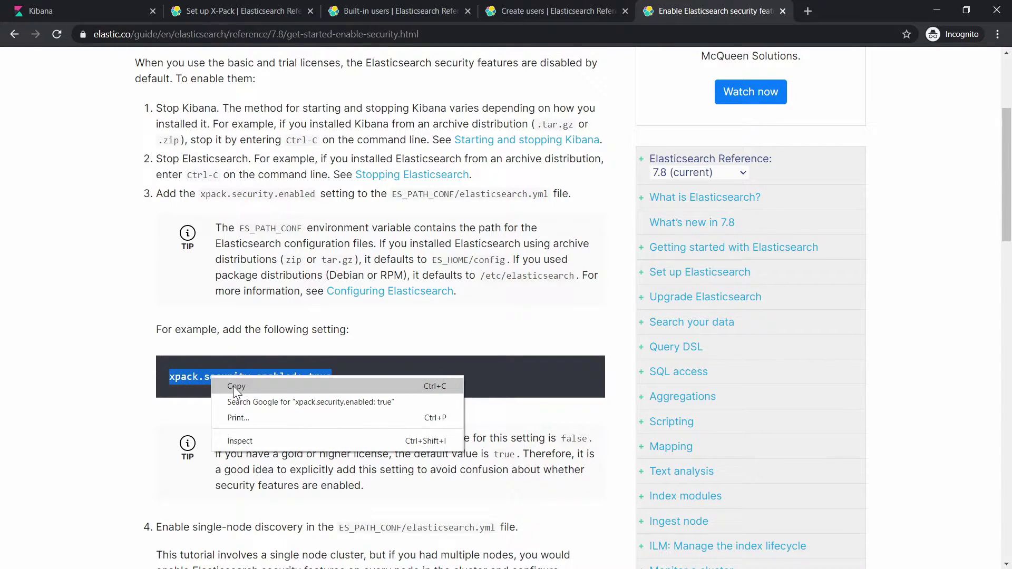
{"action": "left_click", "coordinate": [234, 389]}
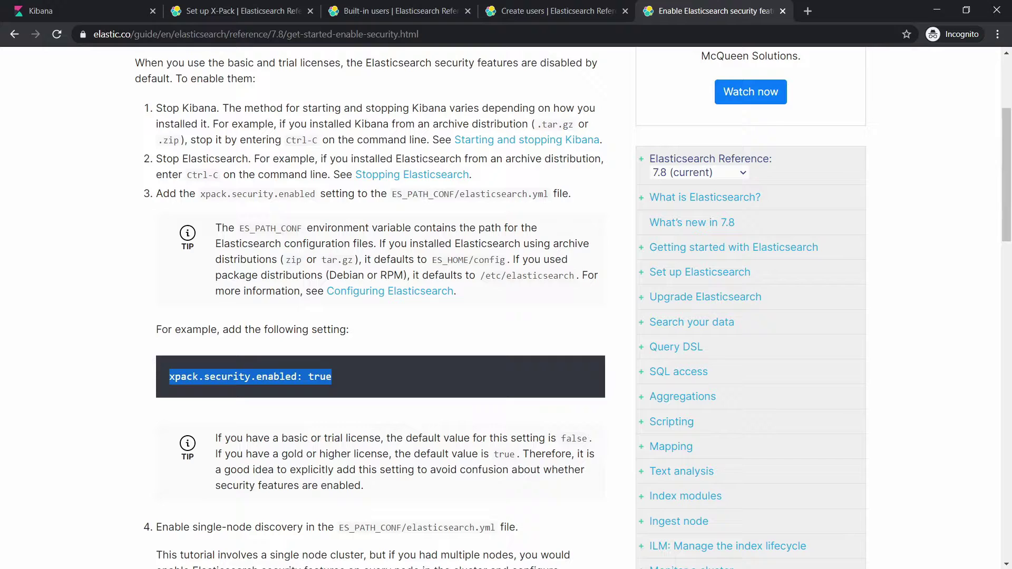
{"action": "key", "text": "alt+Tab"}
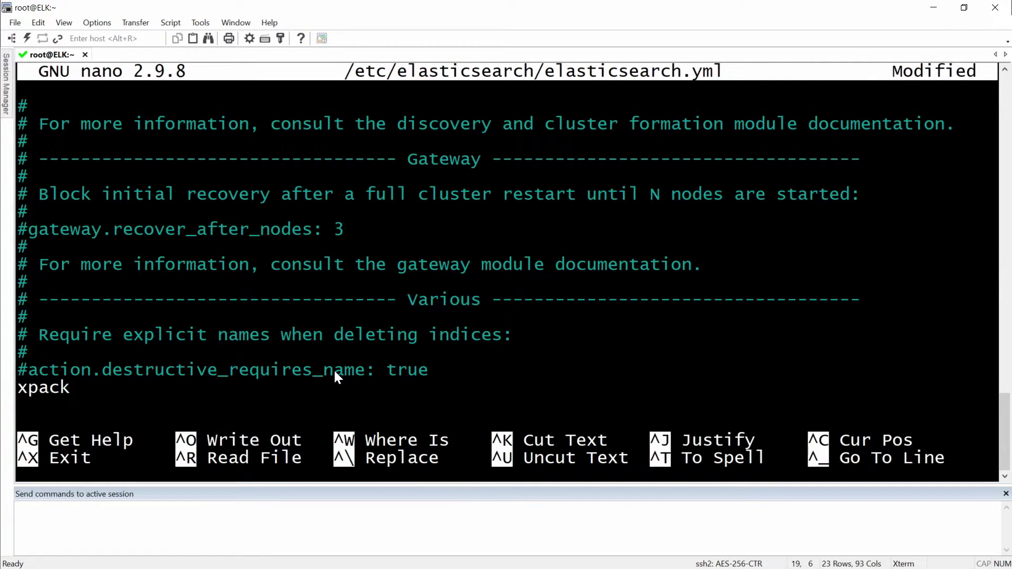
Paste xpack.security.enabled: true into elasticsearch.yml, save it and exit nano.
{"action": "key", "text": "BackSpace"}
{"action": "key", "text": "BackSpace"}
{"action": "key", "text": "BackSpace"}
{"action": "key", "text": "BackSpace"}
{"action": "key", "text": "BackSpace"}
{"action": "right_click", "coordinate": [102, 366]}
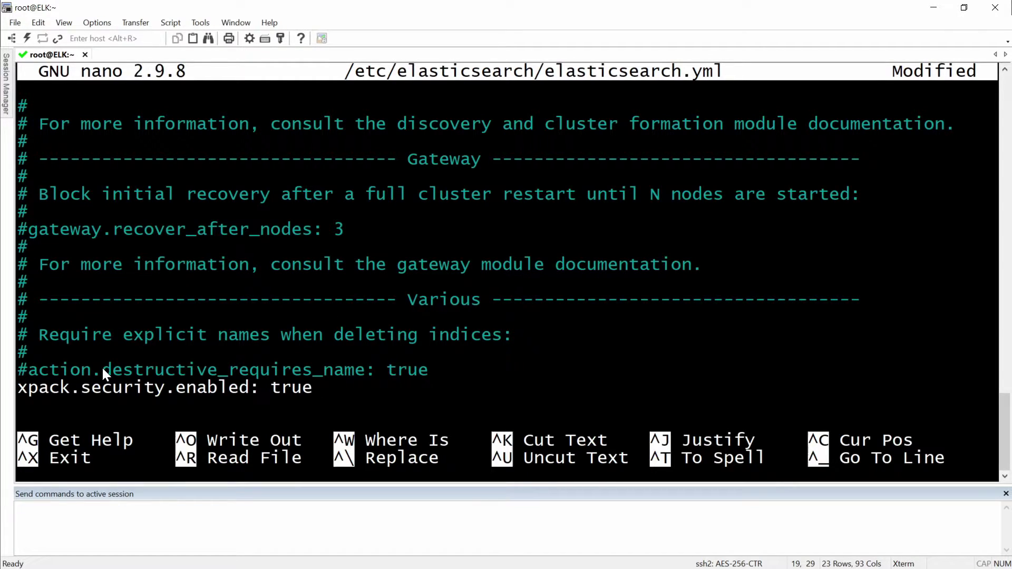
{"action": "key", "text": "ctrl+o"}
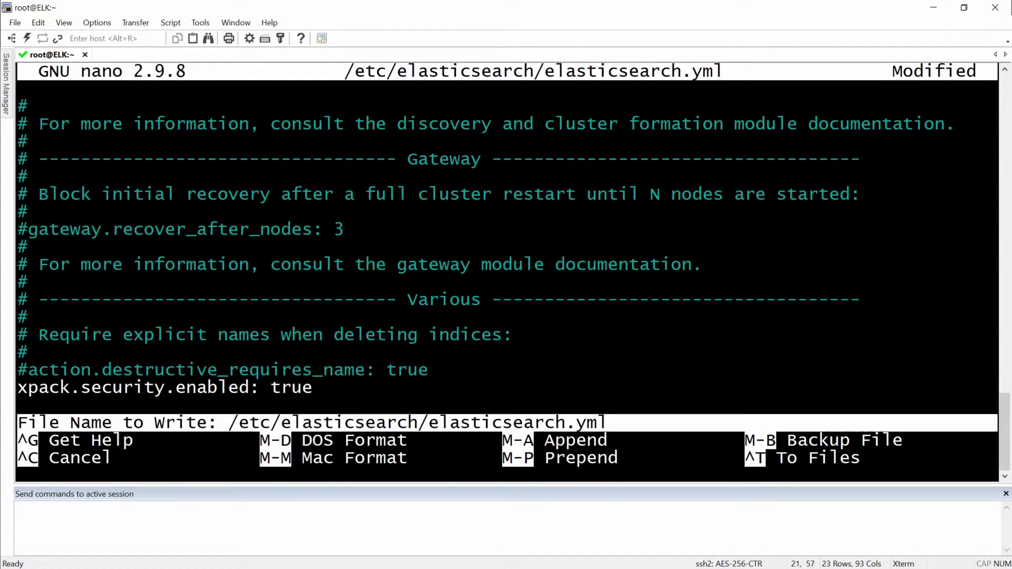
{"action": "key", "text": "Return"}
{"action": "key", "text": "ctrl+x"}
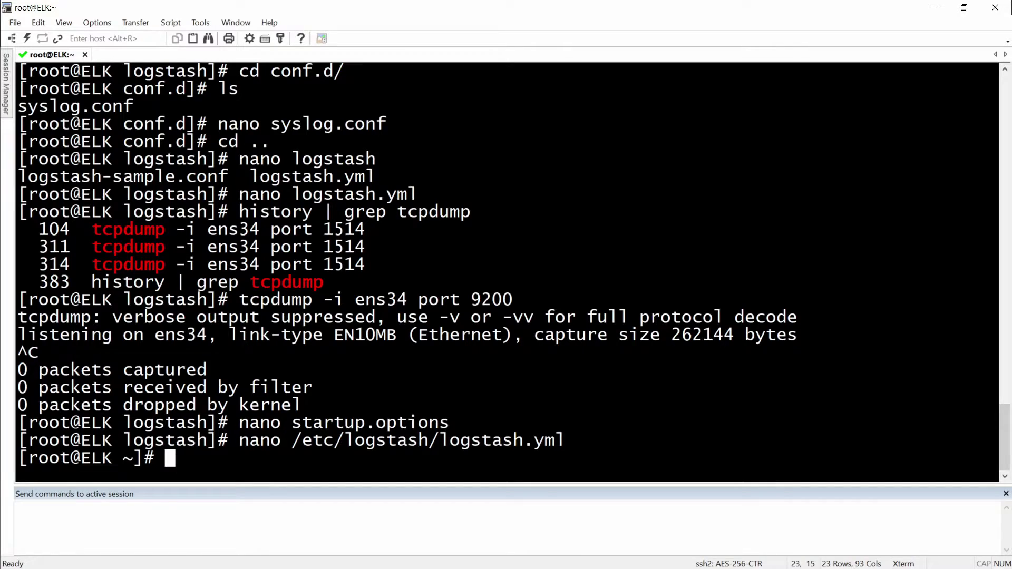
Restart Elasticsearch with systemctl restart elasticsearch.service.
{"action": "key", "text": "ctrl+l"}
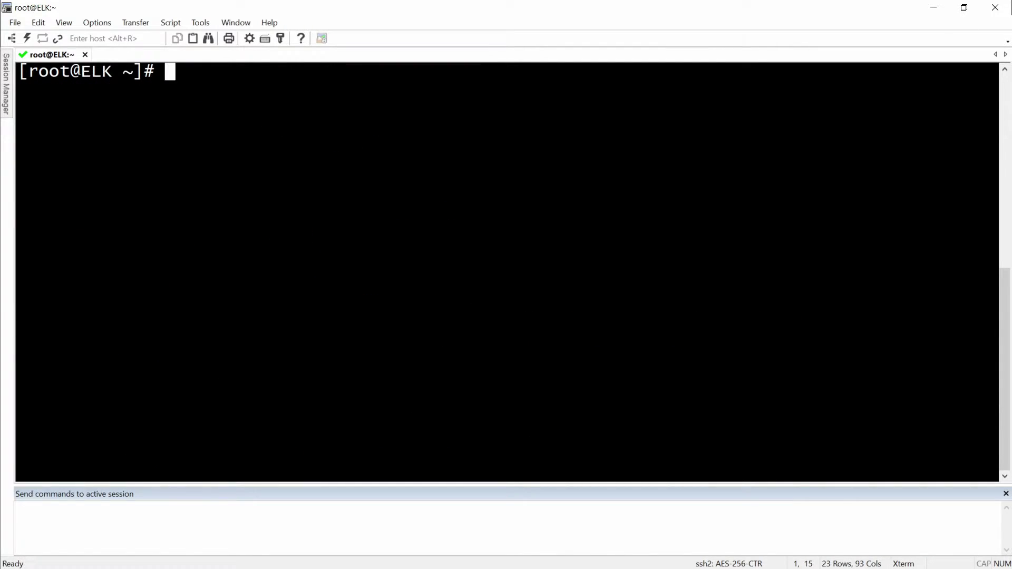
{"action": "type", "text": "systemctl st"}
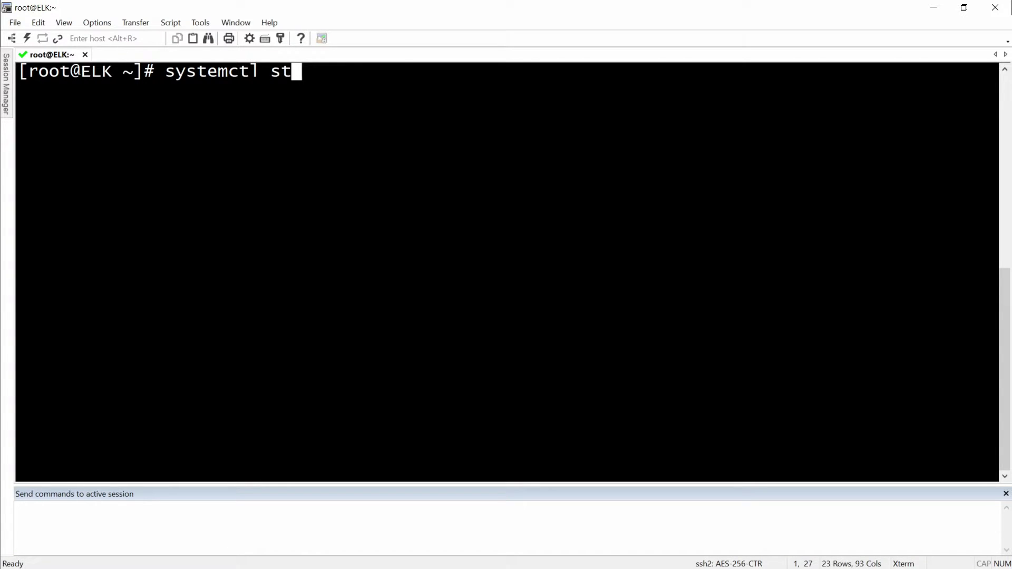
{"action": "key", "text": "BackSpace"}
{"action": "key", "text": "BackSpace"}
{"action": "type", "text": "restart "}
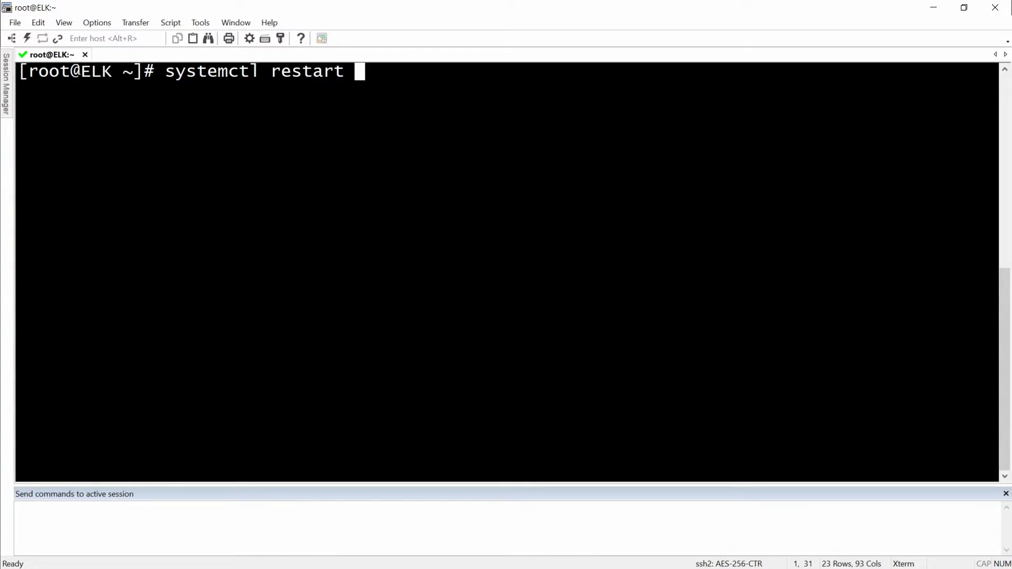
{"action": "type", "text": "elastic"}
{"action": "key", "text": "Tab"}
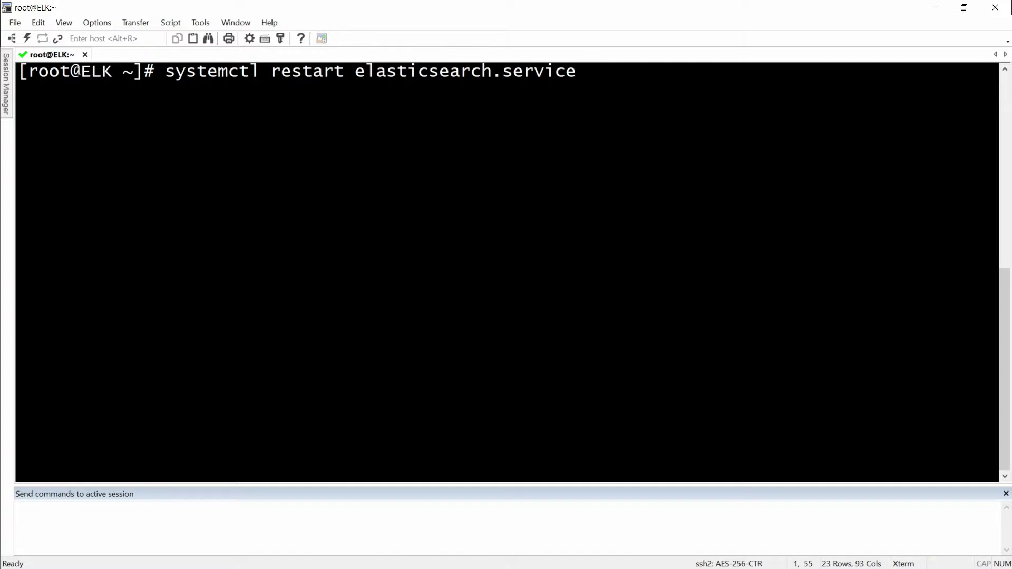
{"action": "key", "text": "Return"}
Check systemctl status elasticsearch.service shows active (running).
{"action": "key", "text": "ctrl+l"}
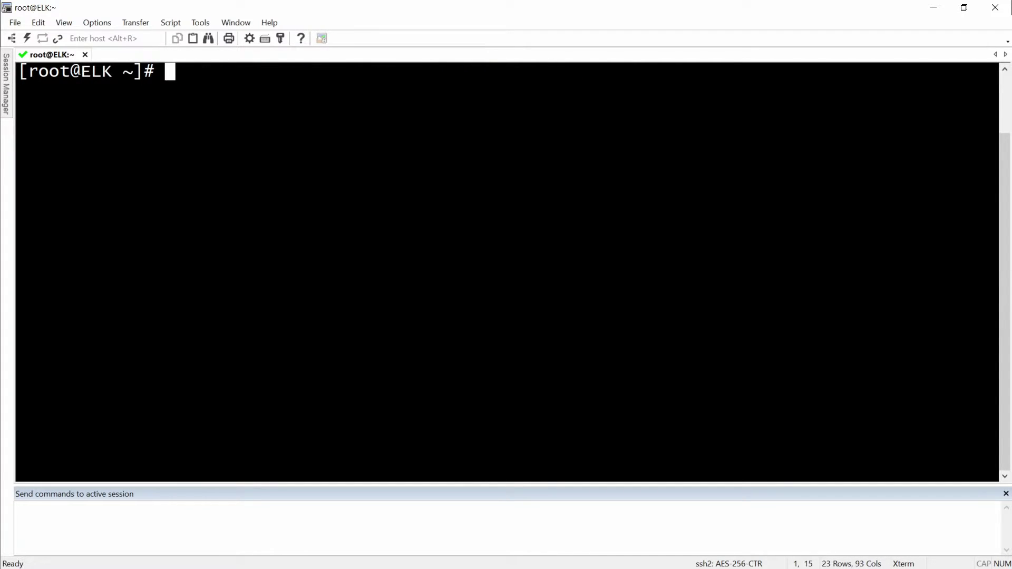
{"action": "type", "text": "sys"}
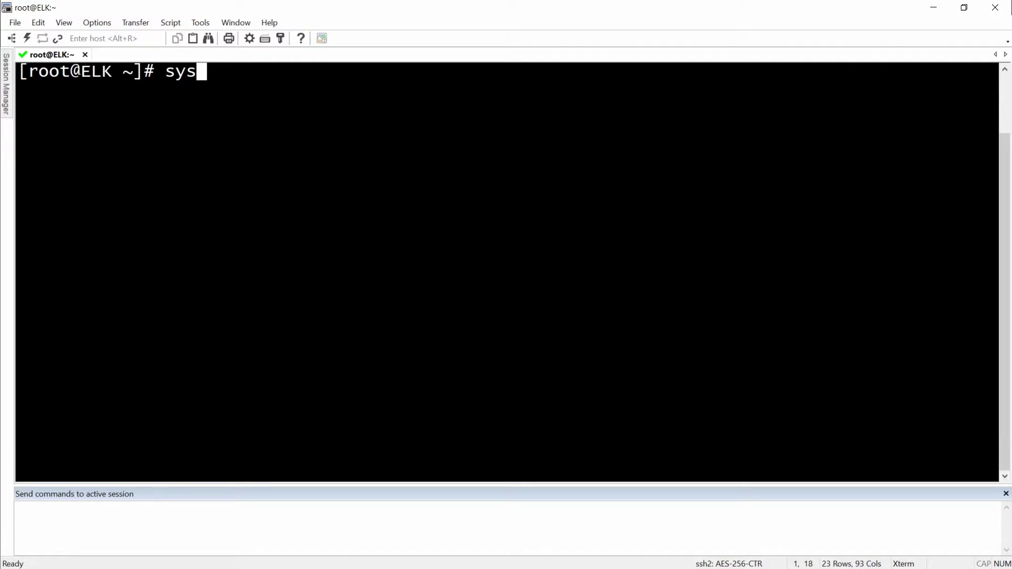
{"action": "type", "text": "temctl st"}
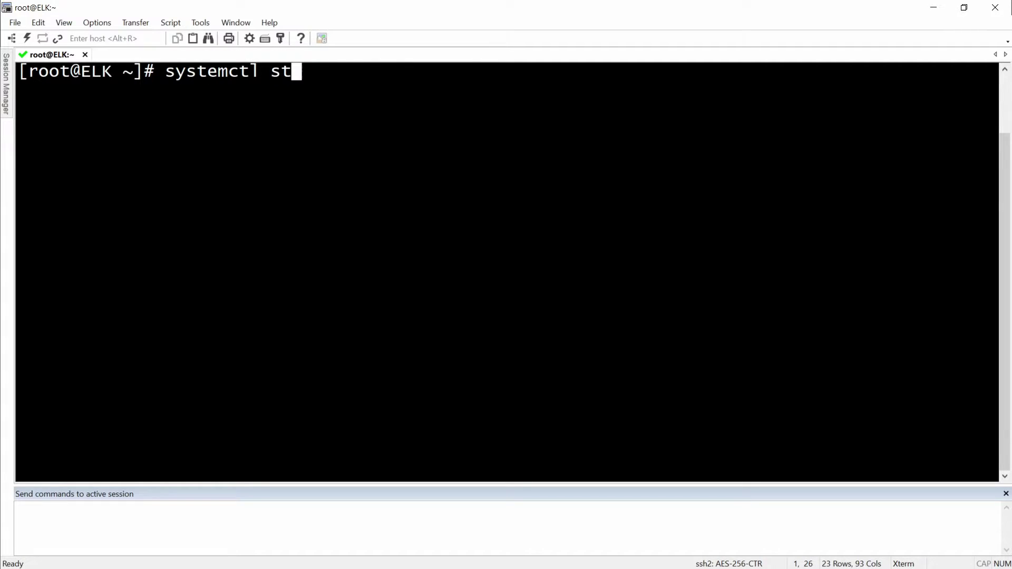
{"action": "type", "text": "atus elast"}
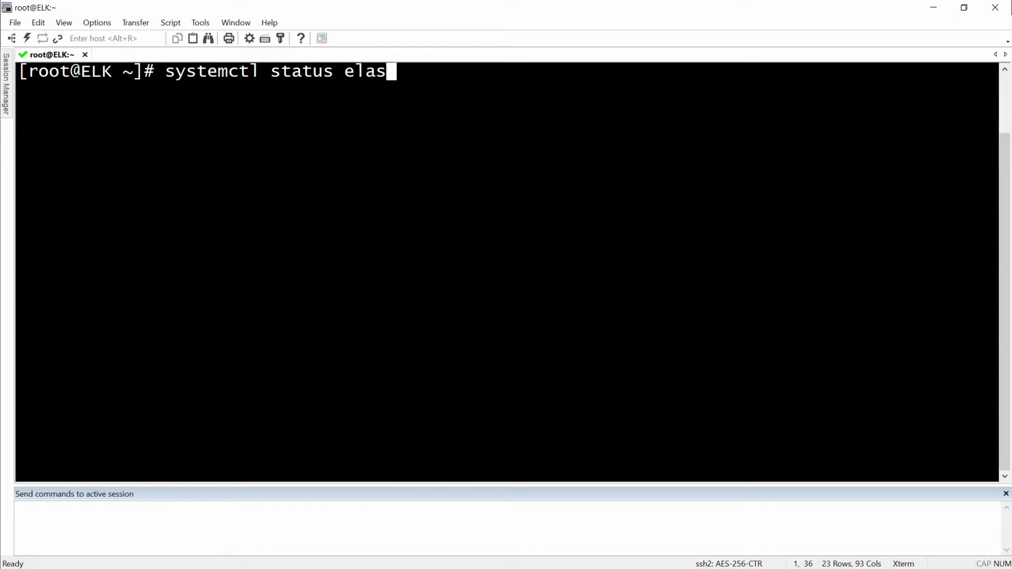
{"action": "key", "text": "Tab"}
{"action": "key", "text": "Return"}
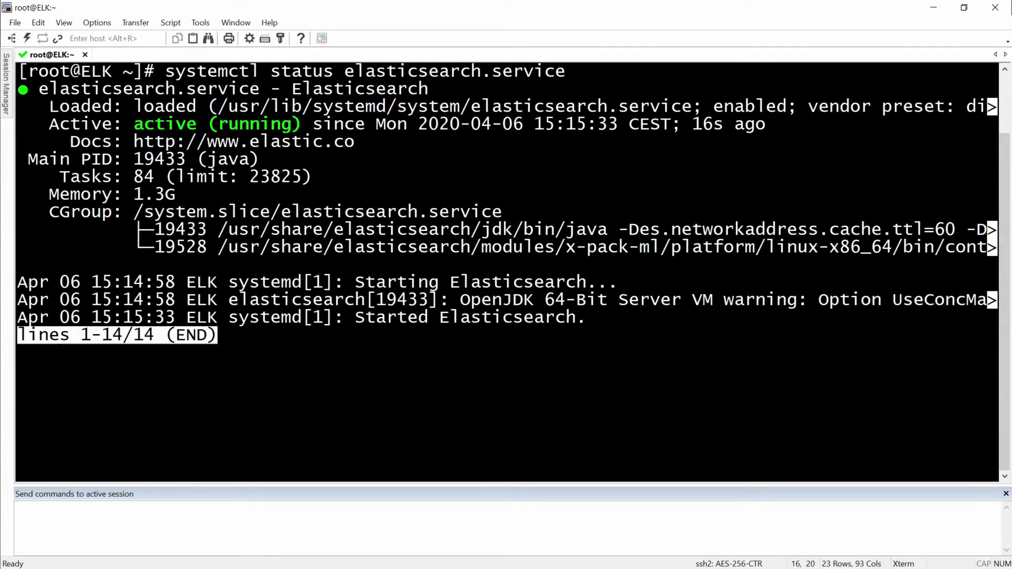
{"action": "key", "text": "q"}
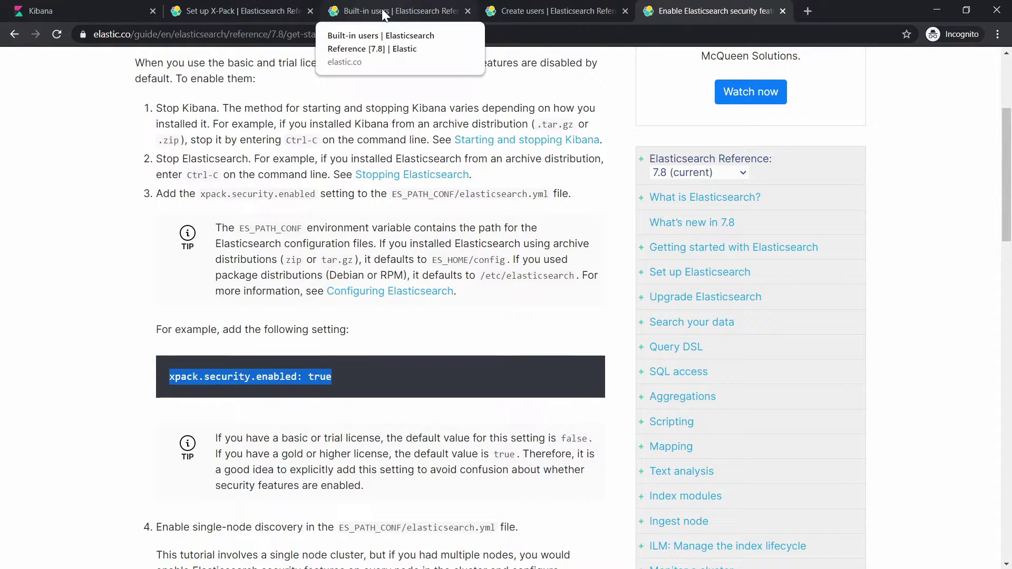
Open the Built-in users page and highlight the elastic superuser description.
{"action": "left_click", "coordinate": [382, 8]}
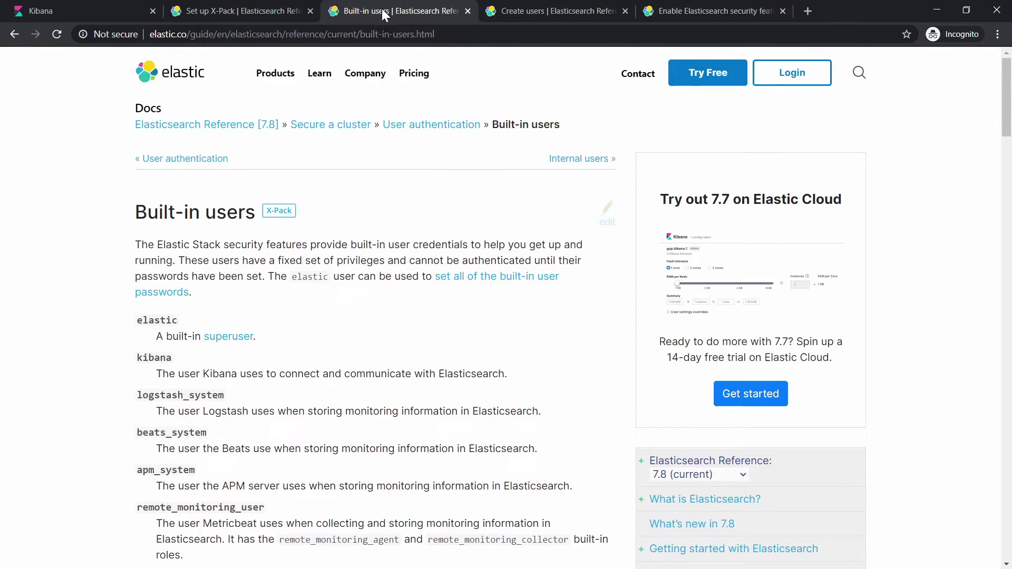
{"action": "scroll", "coordinate": [280, 224], "scroll_direction": "down", "scroll_amount": 2}
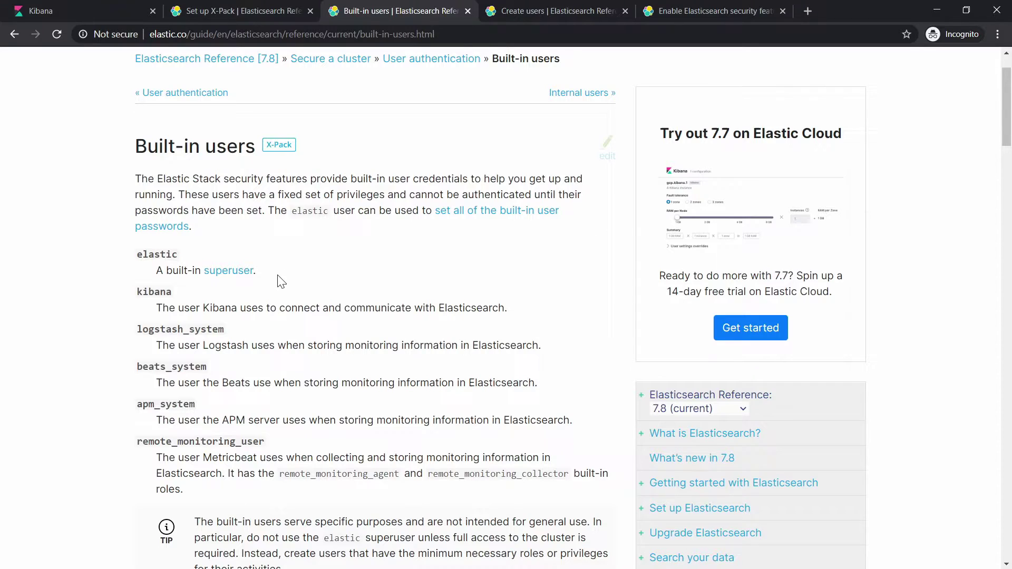
{"action": "left_click_drag", "start_coordinate": [277, 275], "coordinate": [154, 268]}
{"action": "scroll", "coordinate": [185, 428], "scroll_direction": "down", "scroll_amount": 1}
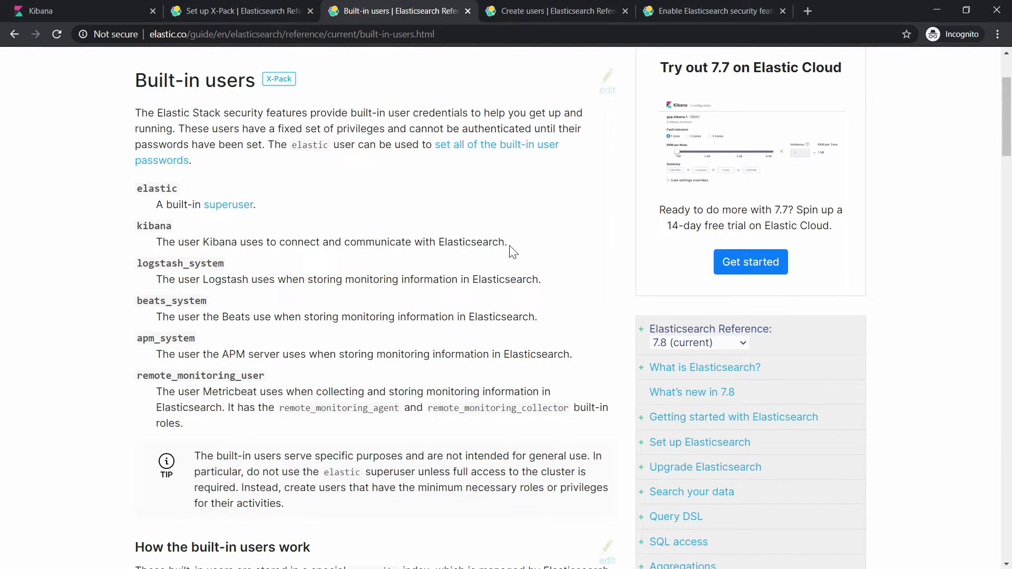
Highlight the elastic and kibana descriptions, then scroll to 'Setting built-in user passwords'.
{"action": "left_click_drag", "start_coordinate": [506, 242], "coordinate": [136, 195]}
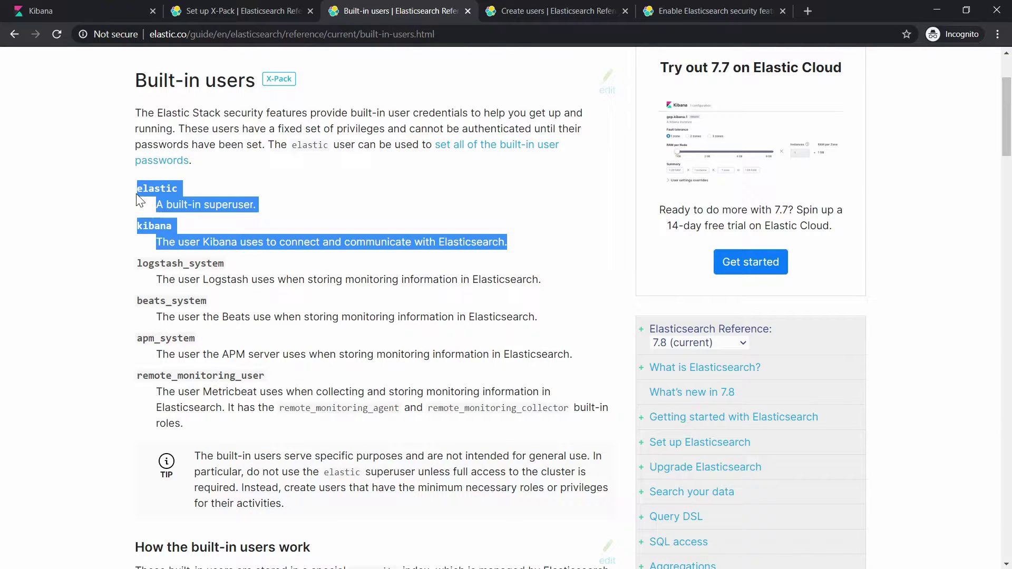
{"action": "scroll", "coordinate": [336, 354], "scroll_direction": "down", "scroll_amount": 4}
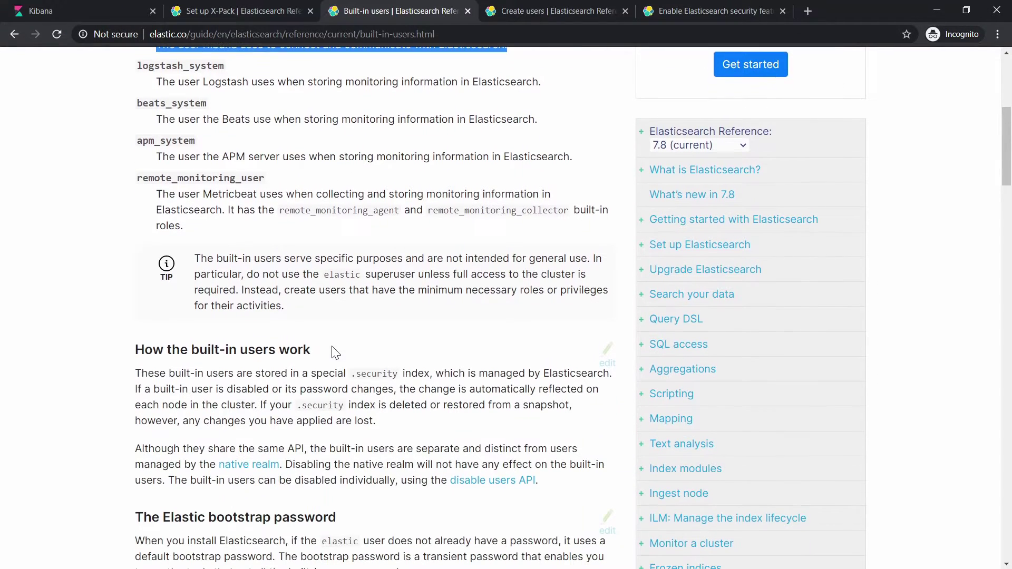
{"action": "scroll", "coordinate": [337, 316], "scroll_direction": "down", "scroll_amount": 3}
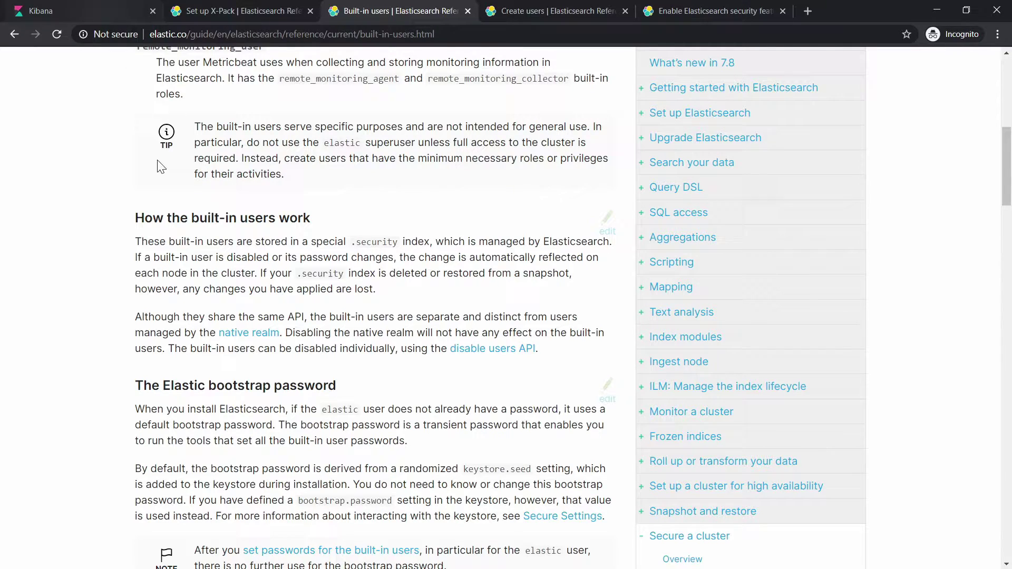
{"action": "scroll", "coordinate": [230, 427], "scroll_direction": "down", "scroll_amount": 5}
{"action": "scroll", "coordinate": [244, 409], "scroll_direction": "down", "scroll_amount": 3}
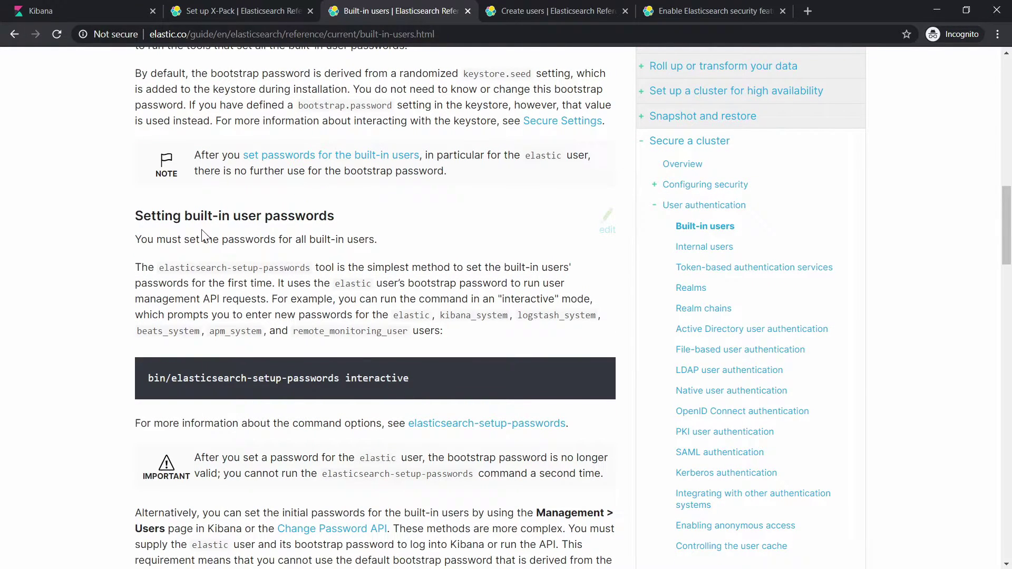
{"action": "scroll", "coordinate": [268, 310], "scroll_direction": "down", "scroll_amount": 3}
{"action": "scroll", "coordinate": [265, 306], "scroll_direction": "up", "scroll_amount": 1}
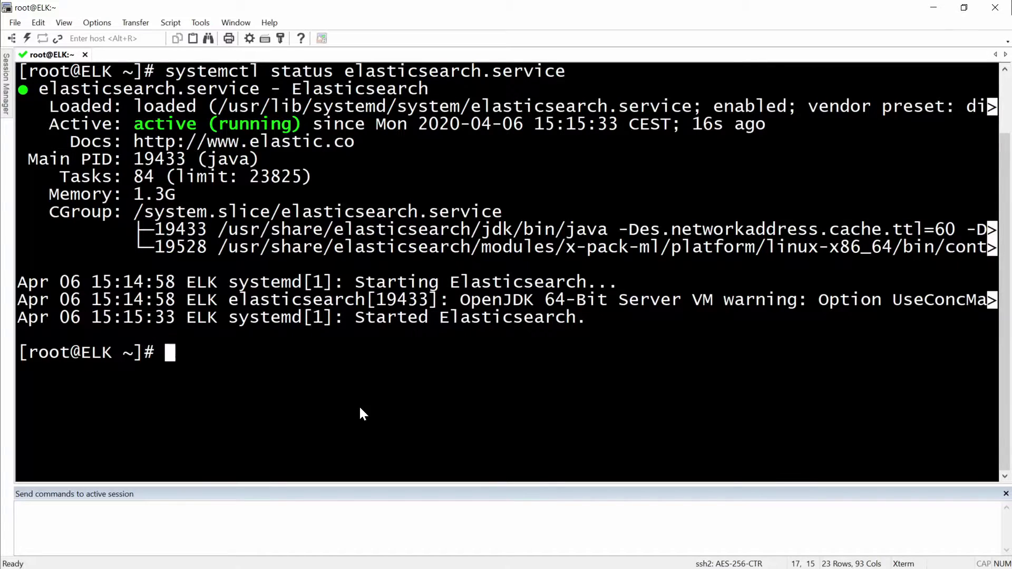
Change to /usr/share/elasticsearch/bin and list its tools, including elasticsearch-setup-passwords.
{"action": "type", "text": "cd /"}
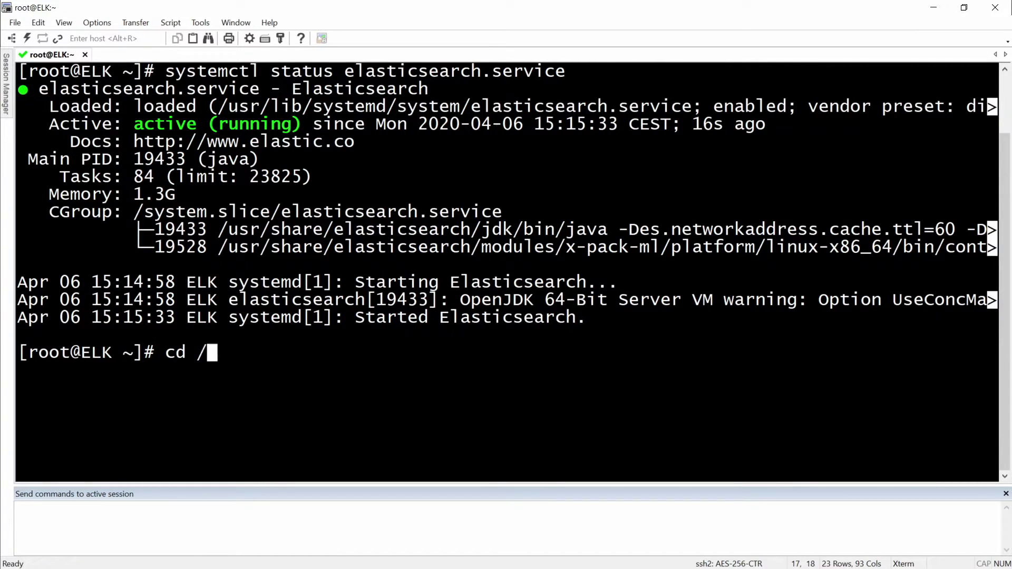
{"action": "type", "text": "usr/share/elas"}
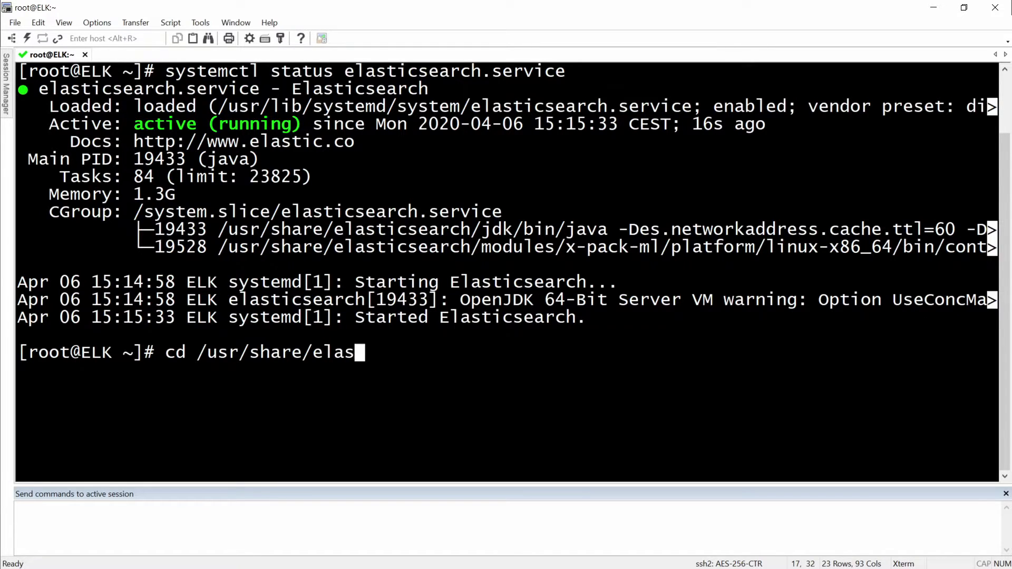
{"action": "key", "text": "Tab"}
{"action": "key", "text": "Return"}
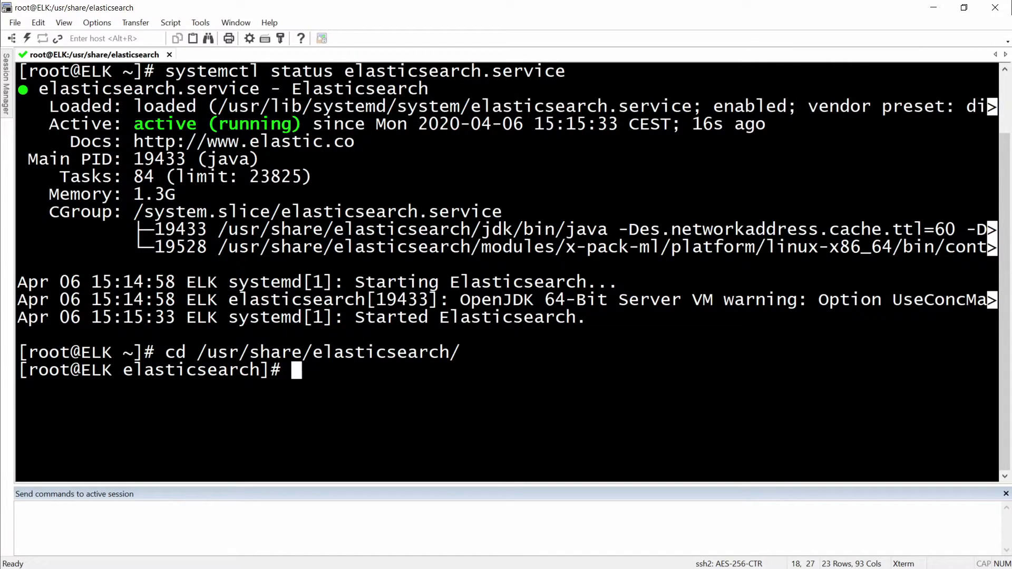
{"action": "type", "text": "cd"}
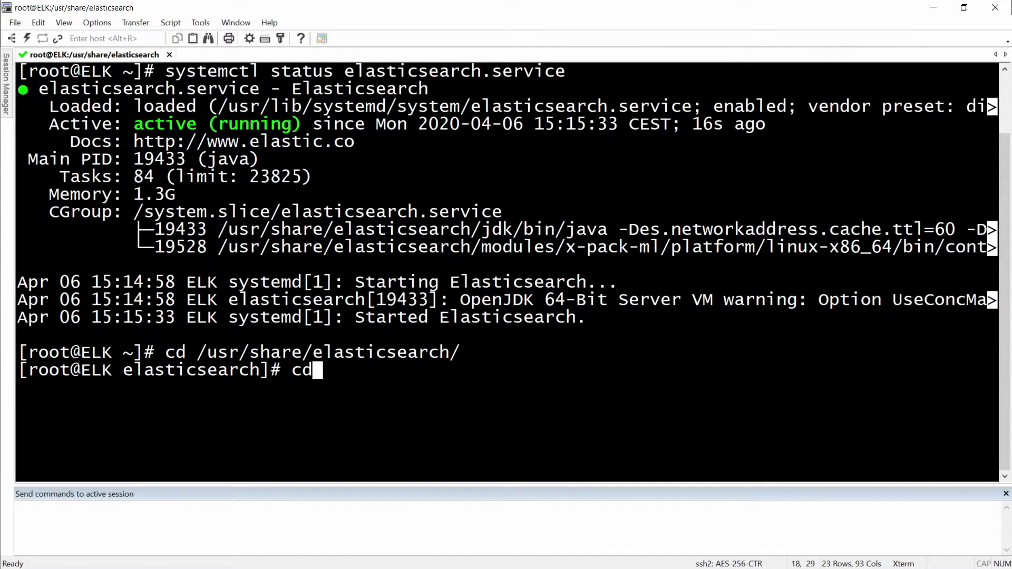
{"action": "type", "text": " bin/"}
{"action": "key", "text": "Return"}
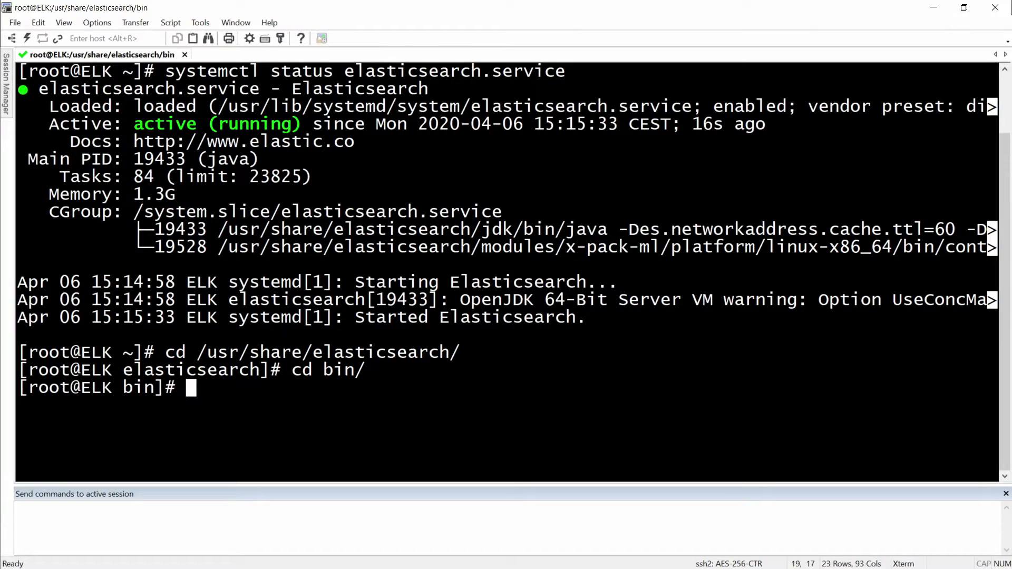
{"action": "type", "text": "ls"}
{"action": "key", "text": "Return"}
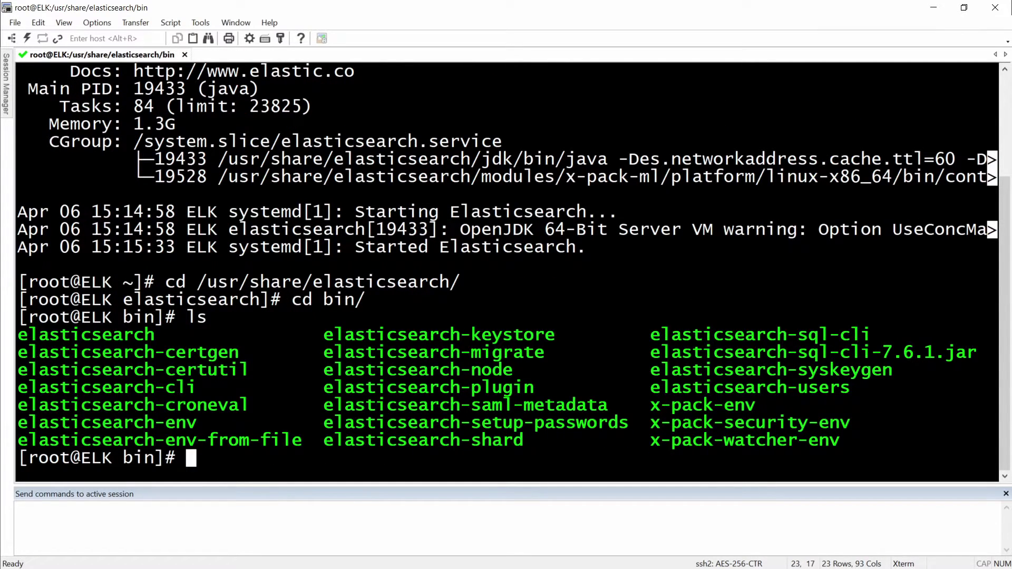
Run ./elasticsearch-setup-passwords auto and confirm with y to generate all built-in user passwords.
{"action": "triple_click", "coordinate": [346, 422]}
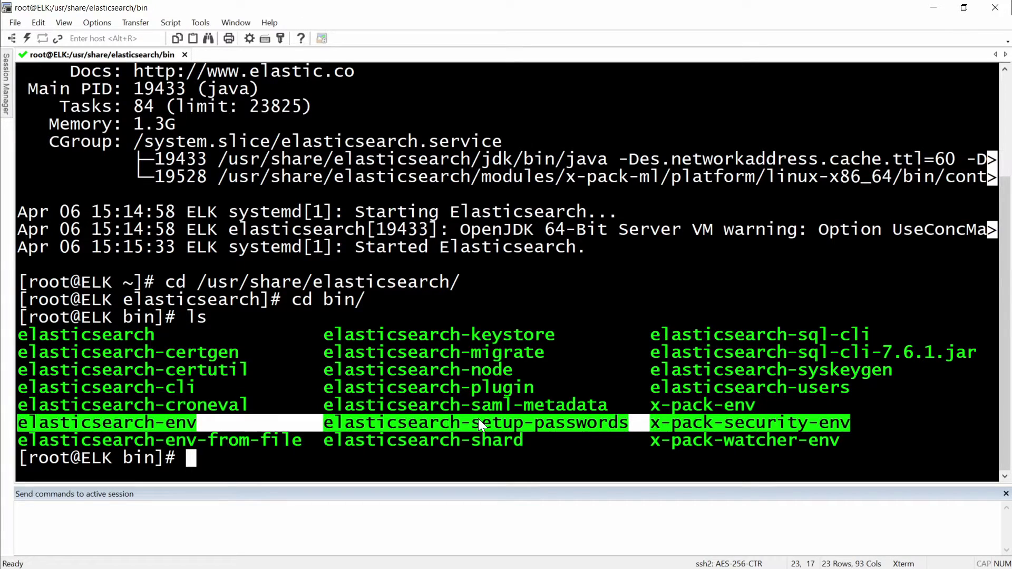
{"action": "left_click", "coordinate": [429, 419]}
{"action": "left_click_drag", "start_coordinate": [330, 419], "coordinate": [627, 429]}
{"action": "type", "text": "./"}
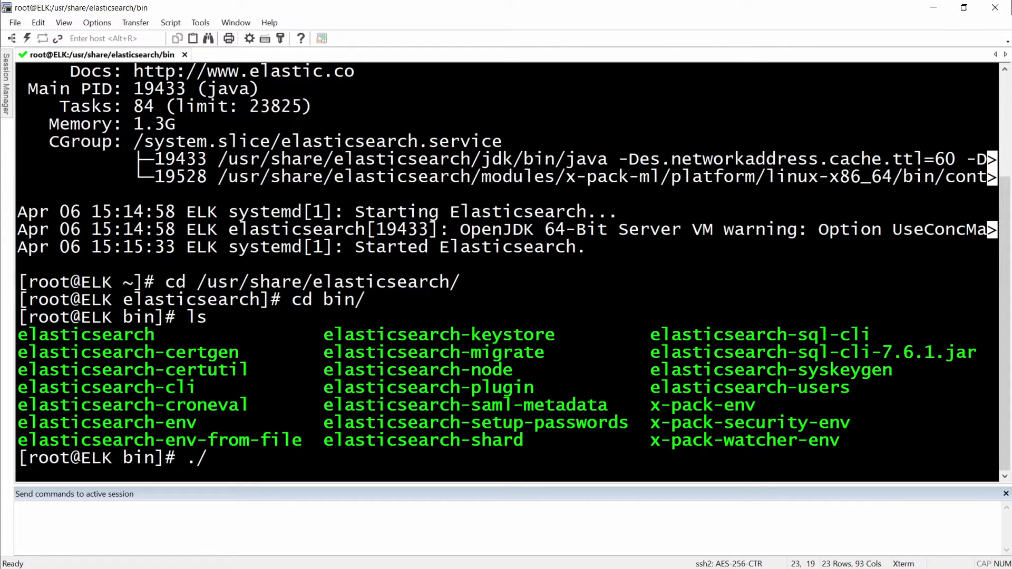
{"action": "key", "text": "BackSpace"}
{"action": "type", "text": "elasticsearch"}
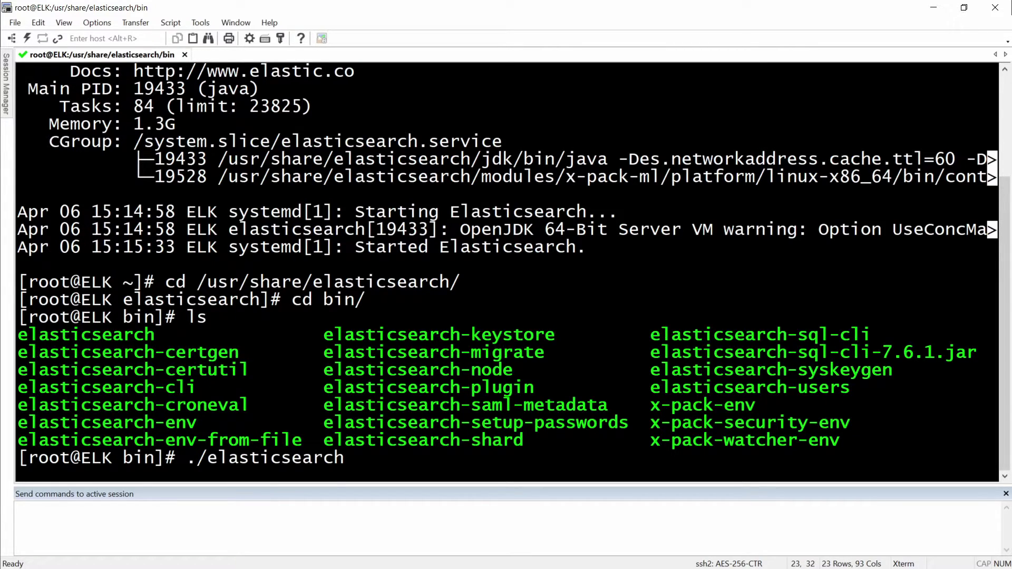
{"action": "type", "text": "-se"}
{"action": "key", "text": "Tab"}
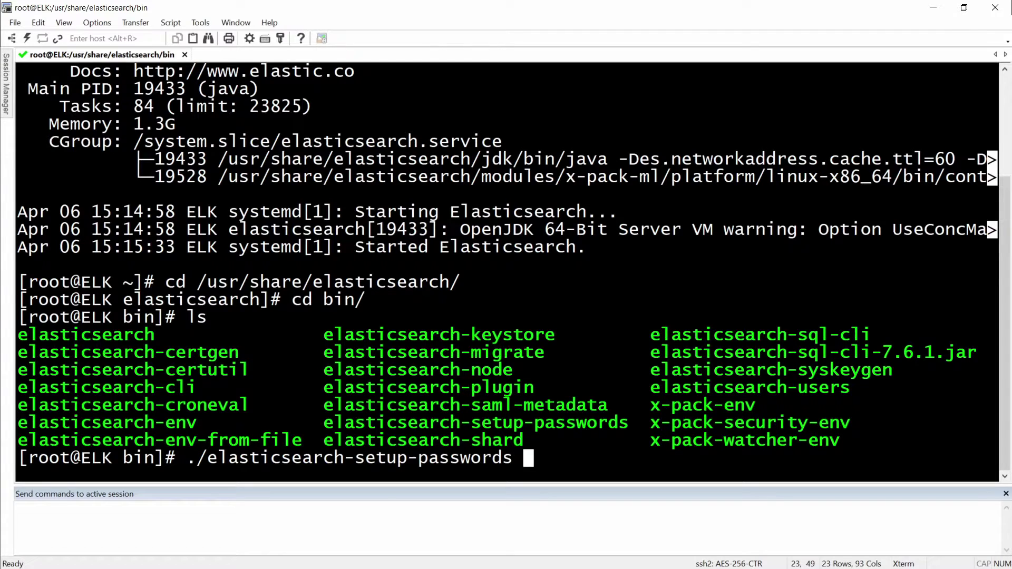
{"action": "type", "text": "auto"}
{"action": "key", "text": "Return"}
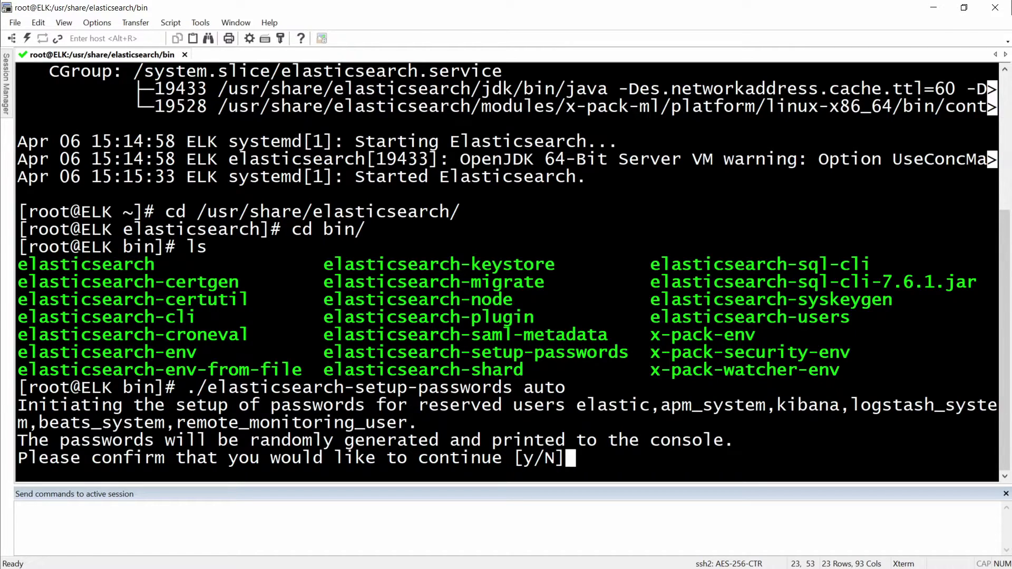
{"action": "type", "text": "y"}
{"action": "key", "text": "Return"}
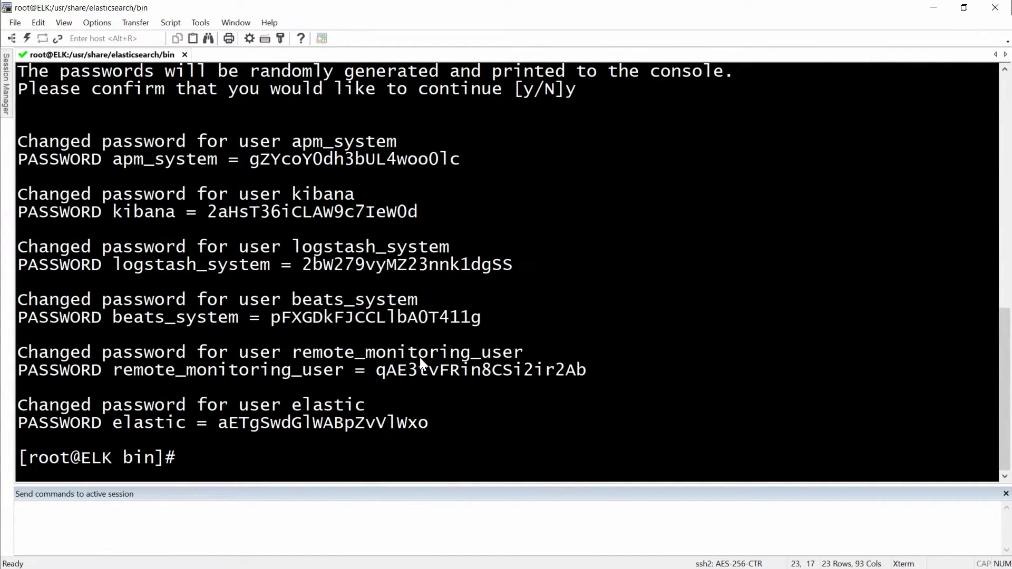
Copy the generated password list into a new Notepad note placed beside the terminal.
{"action": "left_click_drag", "start_coordinate": [430, 423], "coordinate": [17, 138]}
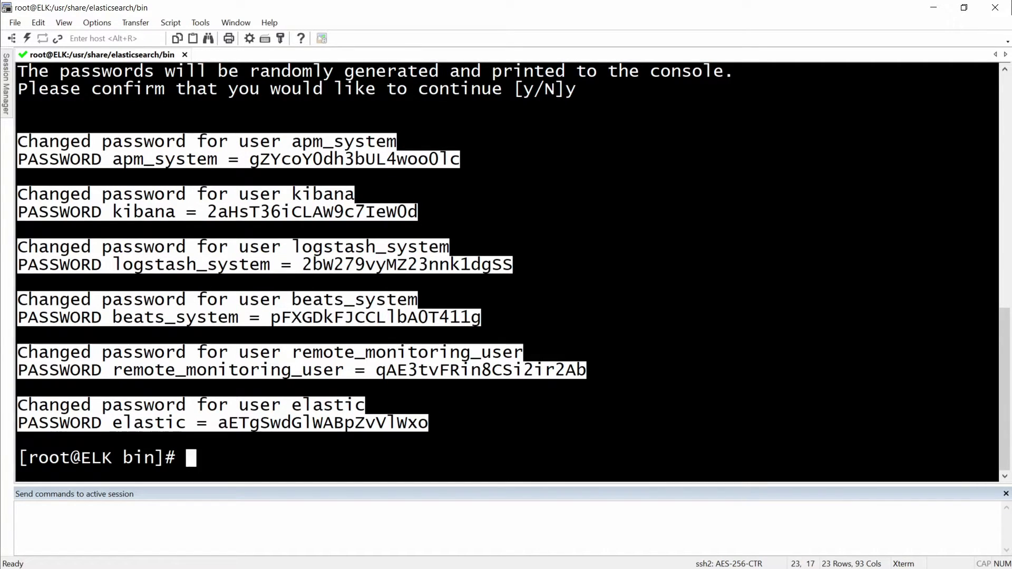
{"action": "key", "text": "alt+Tab"}
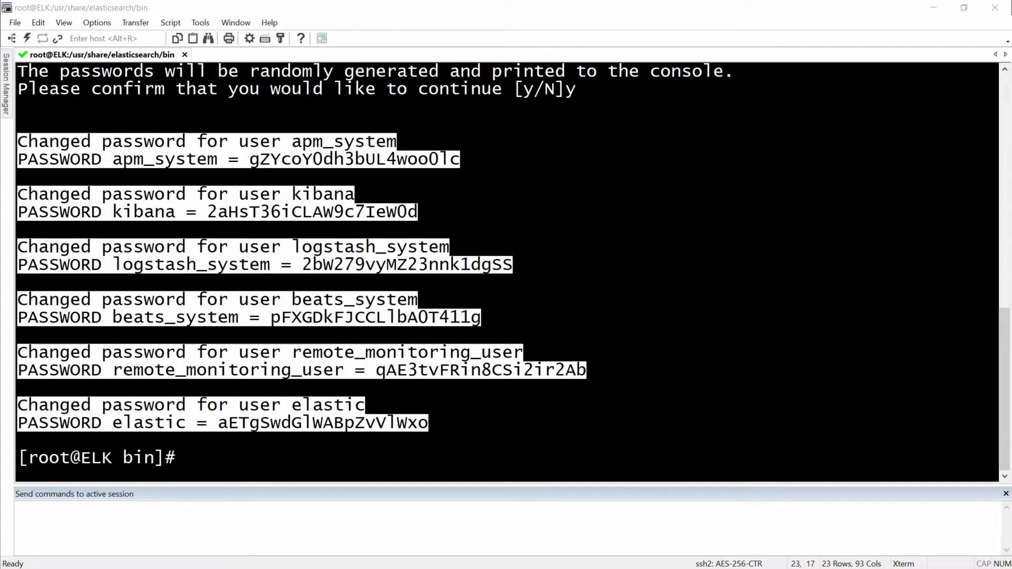
{"action": "key", "text": "alt+Tab"}
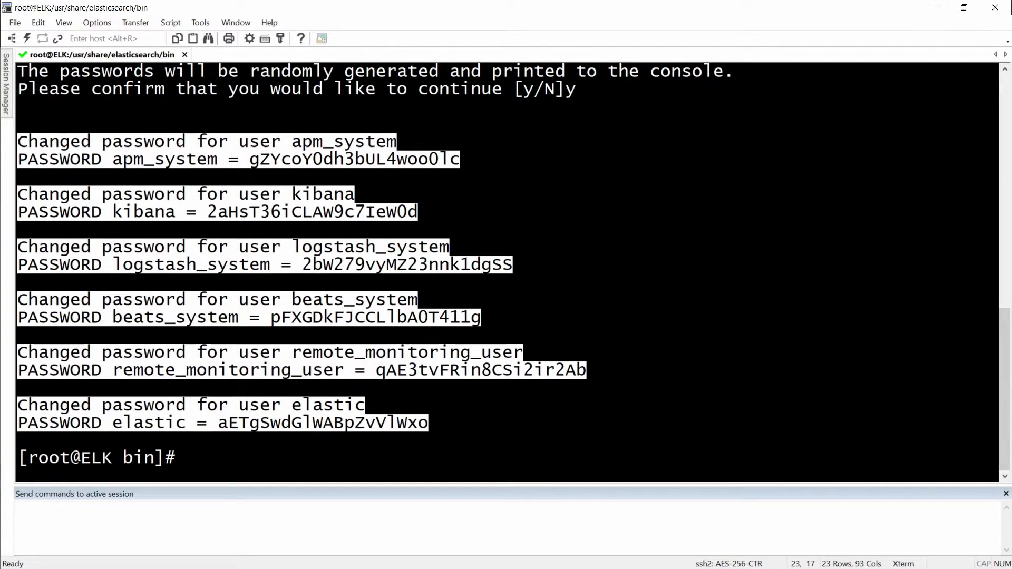
{"action": "key", "text": "alt+Tab"}
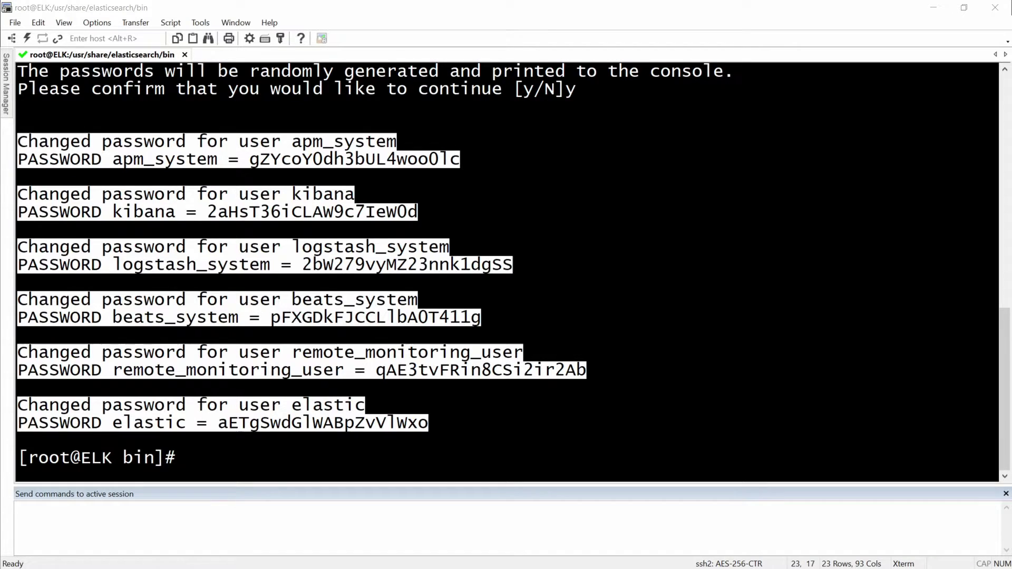
{"action": "key", "text": "alt+Tab"}
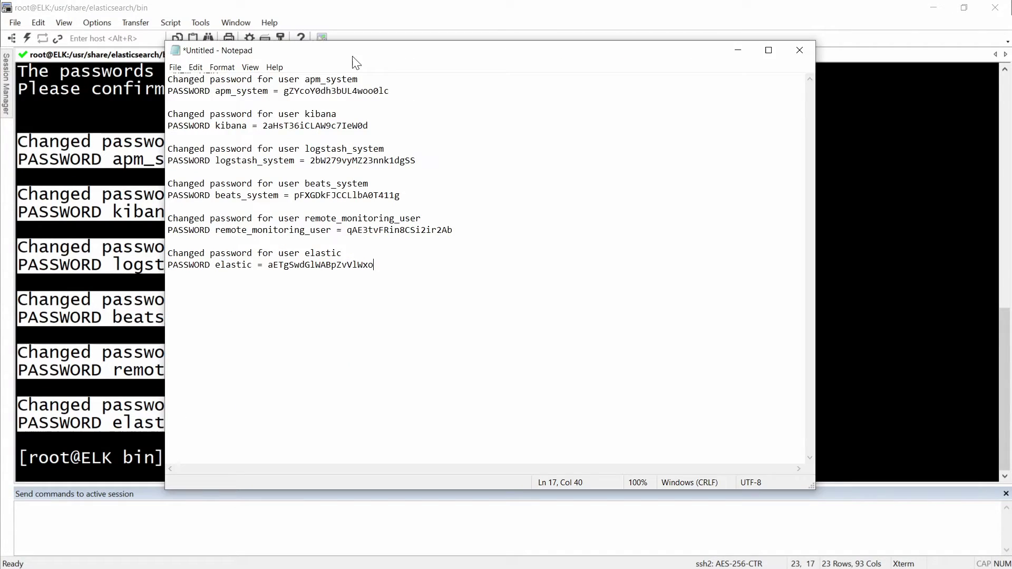
{"action": "left_click_drag", "start_coordinate": [387, 53], "coordinate": [519, 58]}
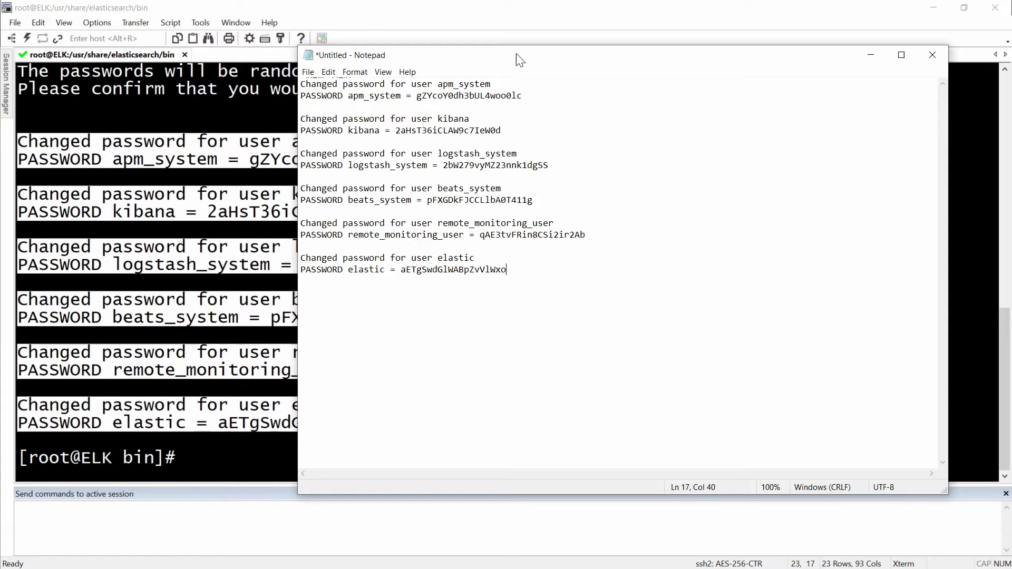
Open /etc/kibana/kibana.yml in nano.
{"action": "key", "text": "alt+Tab"}
{"action": "type", "text": "nano "}
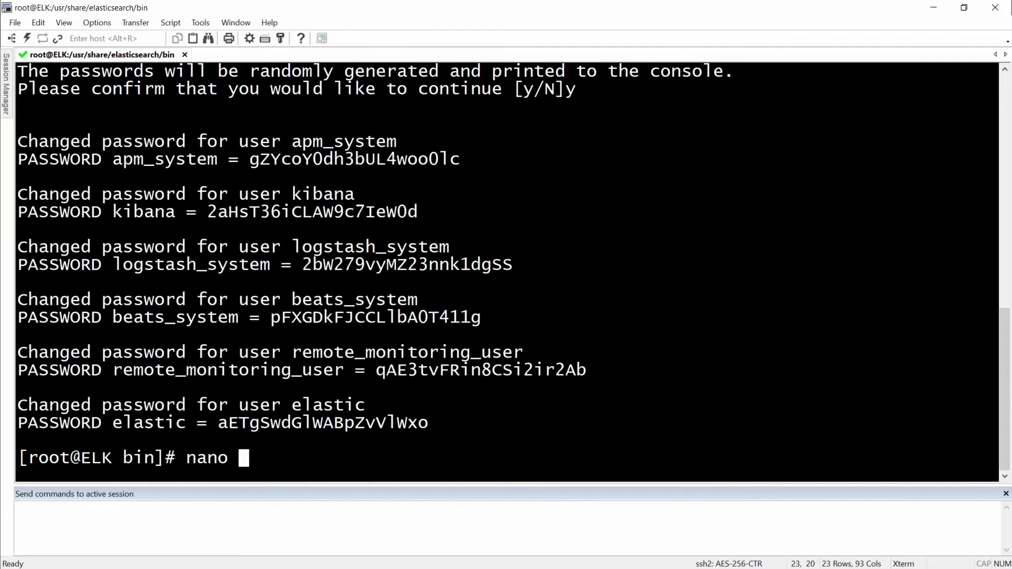
{"action": "type", "text": "/etc/kibana/k"}
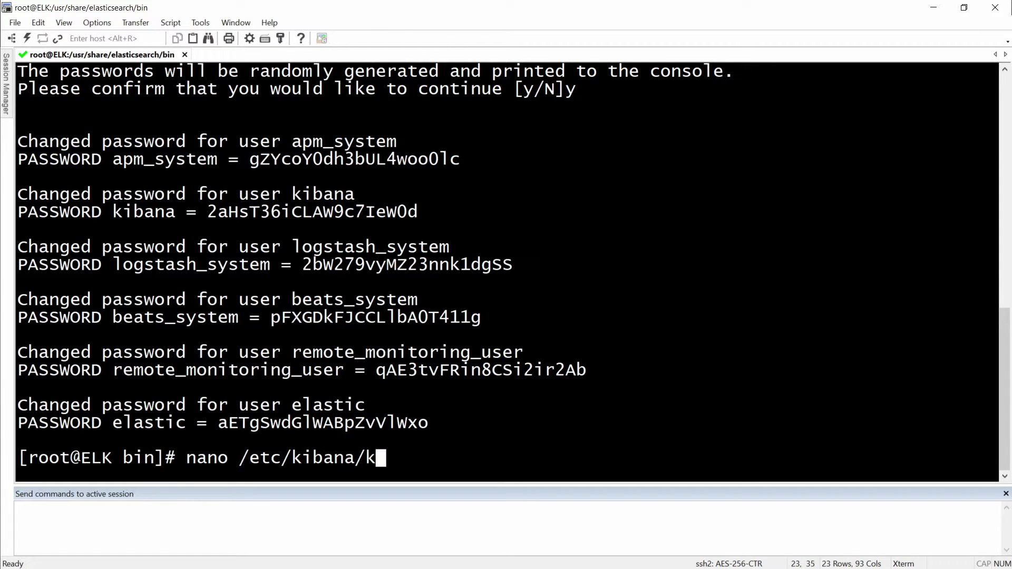
{"action": "key", "text": "Tab"}
{"action": "key", "text": "Return"}
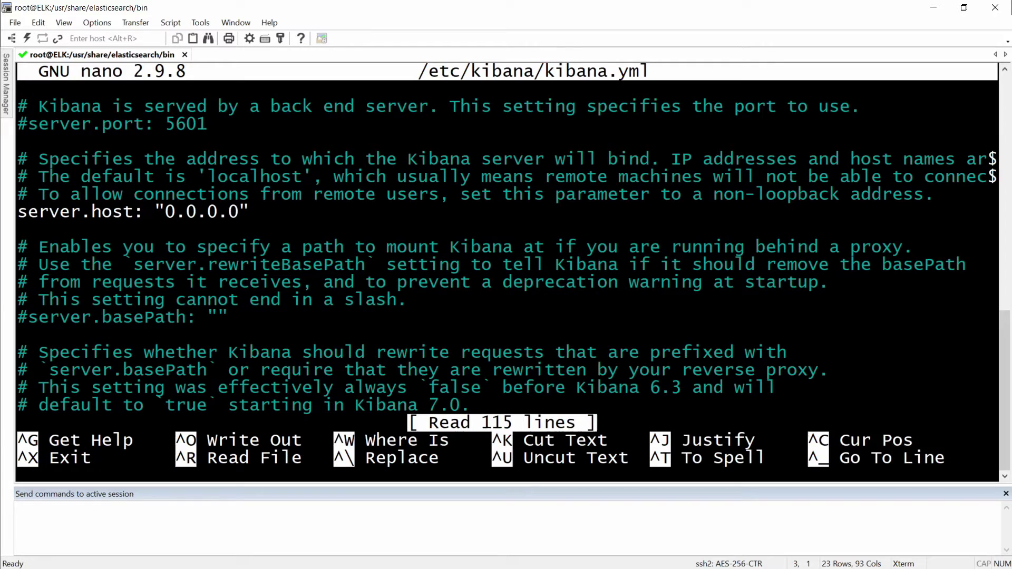
{"action": "key", "text": "Down"}
{"action": "key", "text": "Down"}
{"action": "key", "text": "Down"}
{"action": "key", "text": "Down"}
{"action": "key", "text": "Down"}
{"action": "key", "text": "Down"}
{"action": "key", "text": "Down"}
{"action": "key", "text": "Down"}
{"action": "key", "text": "Down"}
{"action": "key", "text": "Down"}
{"action": "key", "text": "Down"}
{"action": "key", "text": "Down"}
{"action": "key", "text": "Down"}
{"action": "key", "text": "Down"}
{"action": "key", "text": "Down"}
{"action": "key", "text": "Down"}
{"action": "key", "text": "Down"}
{"action": "key", "text": "Down"}
{"action": "key", "text": "Down"}
{"action": "key", "text": "Down"}
{"action": "key", "text": "Down"}
{"action": "key", "text": "Down"}
{"action": "key", "text": "Down"}
{"action": "key", "text": "Down"}
{"action": "key", "text": "Down"}
{"action": "key", "text": "Down"}
{"action": "key", "text": "Down"}
{"action": "key", "text": "Down"}
{"action": "key", "text": "Down"}
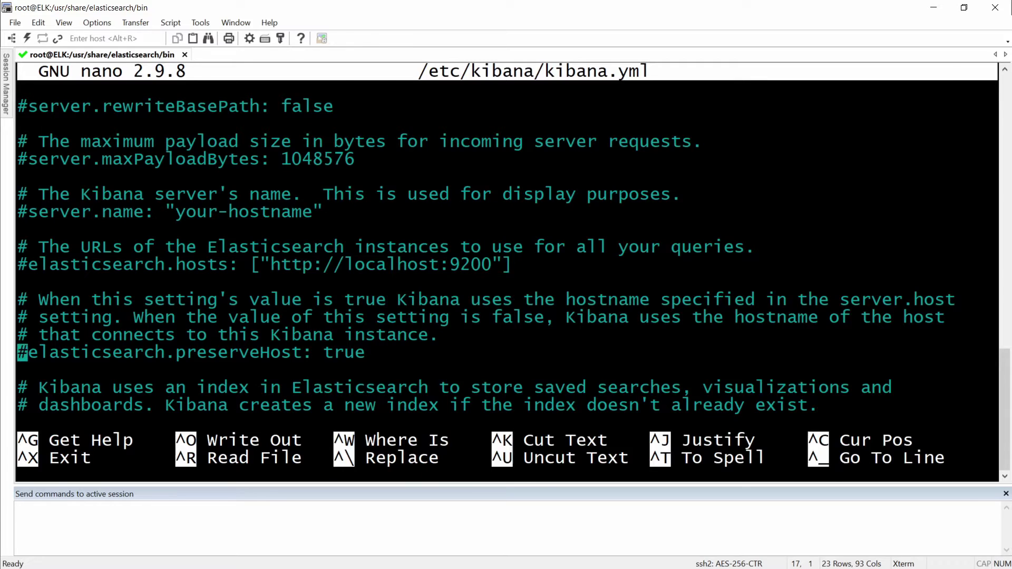
Copy the user name kibana from the Notepad password list.
{"action": "key", "text": "alt+Tab"}
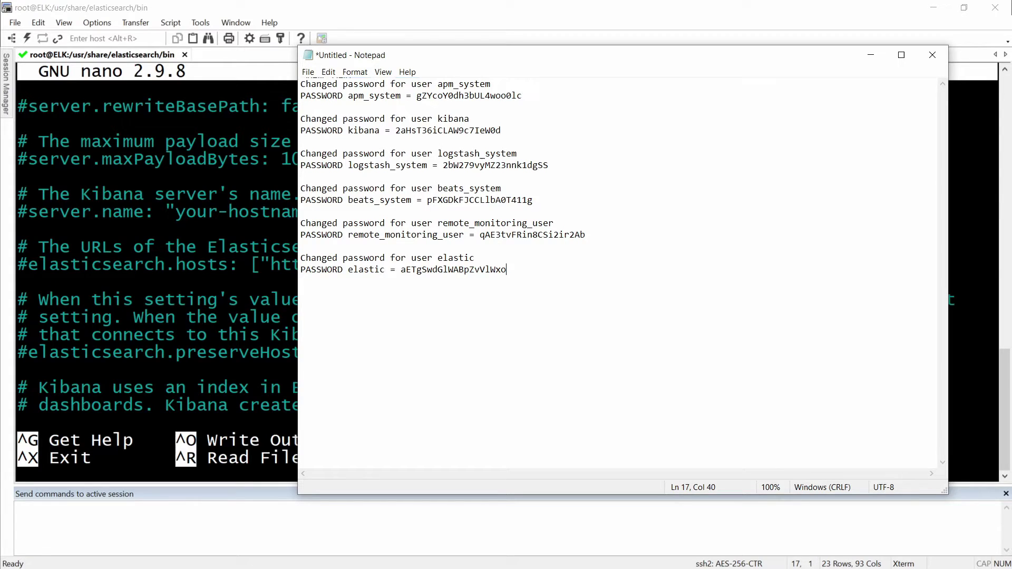
{"action": "double_click", "coordinate": [452, 118]}
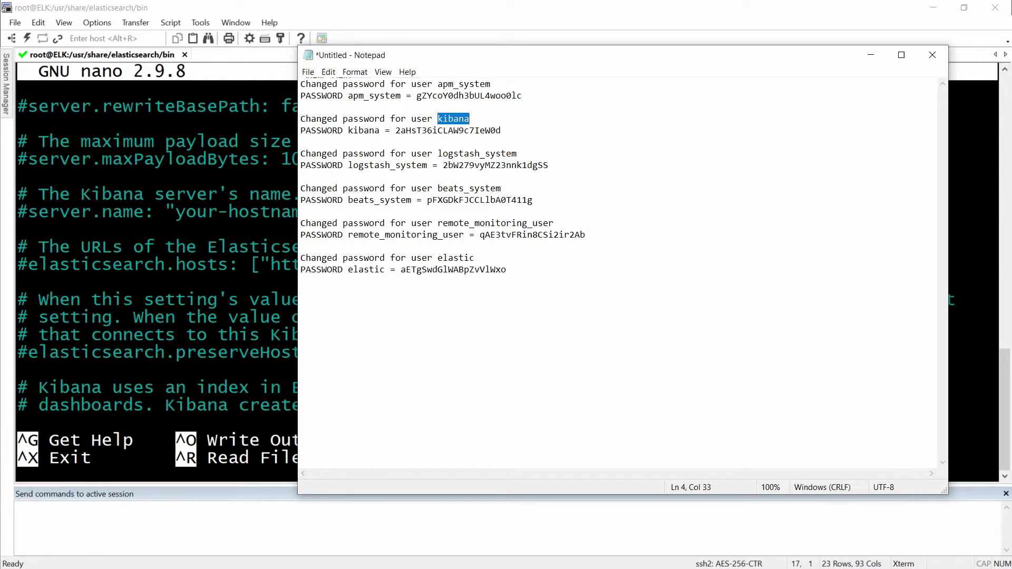
{"action": "right_click", "coordinate": [464, 120]}
{"action": "left_click", "coordinate": [490, 157]}
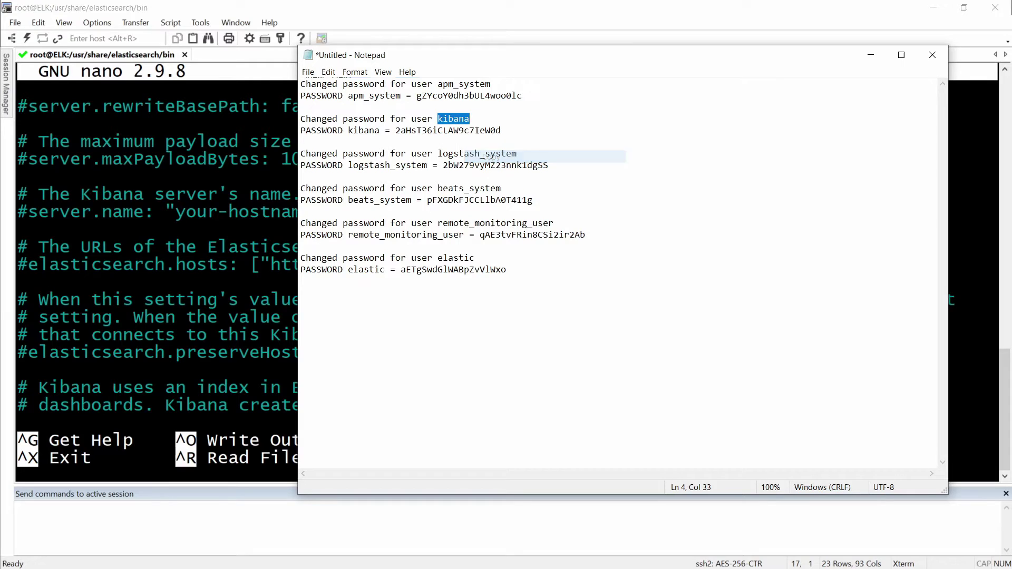
{"action": "left_click", "coordinate": [175, 264]}
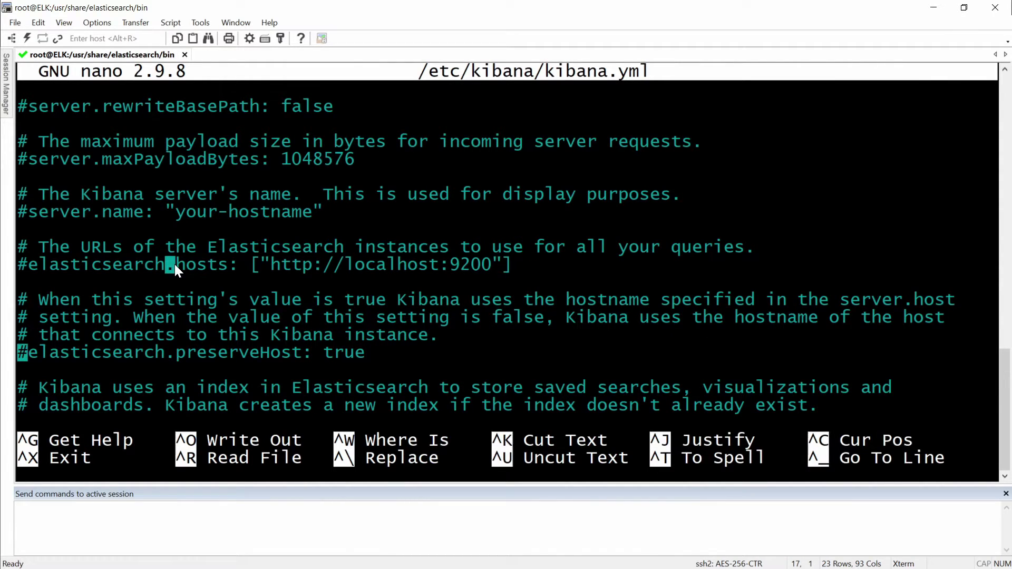
Search kibana.yml for 'kibana' and move to the start of the elasticsearch.username line.
{"action": "key", "text": "ctrl+w"}
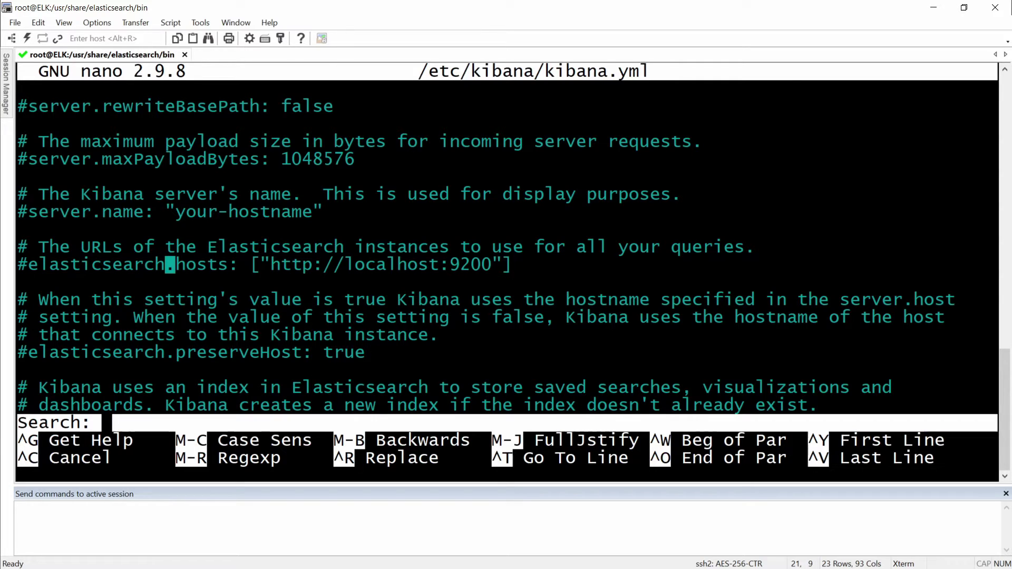
{"action": "type", "text": "kibana"}
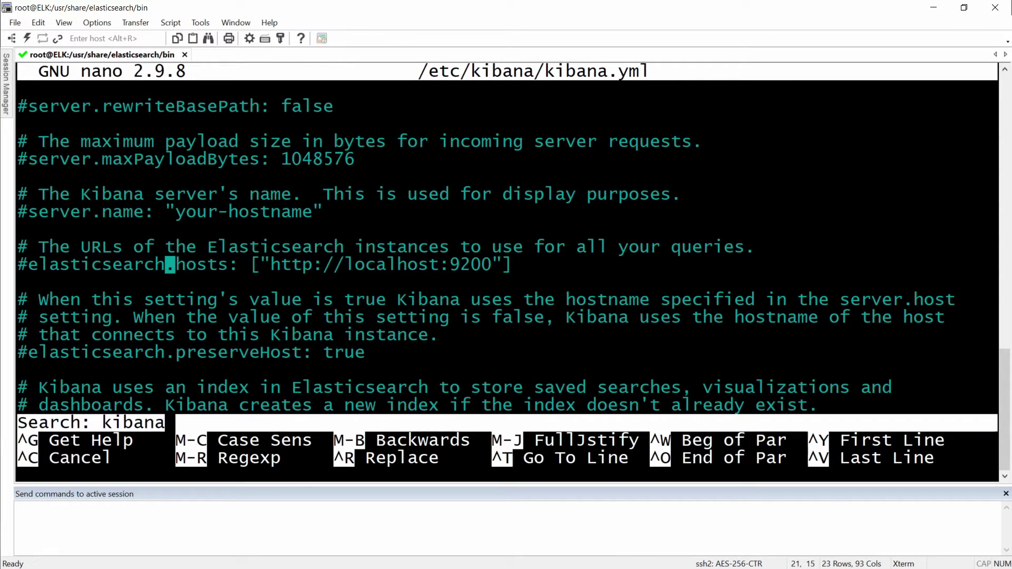
{"action": "key", "text": "Return"}
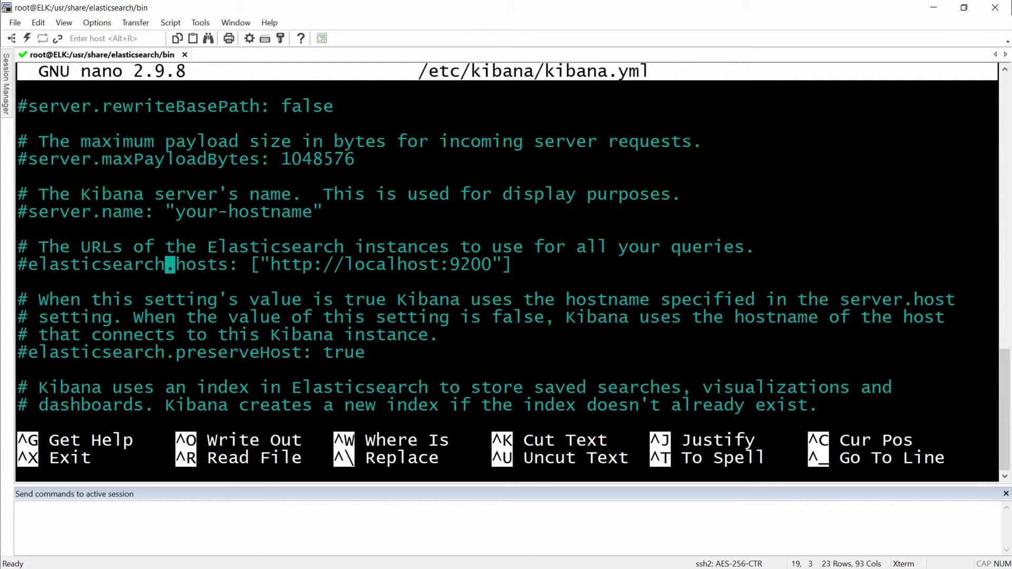
{"action": "key", "text": "Down"}
{"action": "key", "text": "Down"}
{"action": "key", "text": "Down"}
{"action": "key", "text": "Down"}
{"action": "key", "text": "Down"}
{"action": "key", "text": "Down"}
{"action": "key", "text": "Down"}
{"action": "key", "text": "Down"}
{"action": "key", "text": "Down"}
{"action": "key", "text": "Down"}
{"action": "key", "text": "Down"}
{"action": "key", "text": "Down"}
{"action": "key", "text": "Down"}
{"action": "key", "text": "Down"}
{"action": "key", "text": "Down"}
{"action": "key", "text": "Down"}
{"action": "key", "text": "Down"}
{"action": "key", "text": "Down"}
{"action": "key", "text": "Down"}
{"action": "key", "text": "Down"}
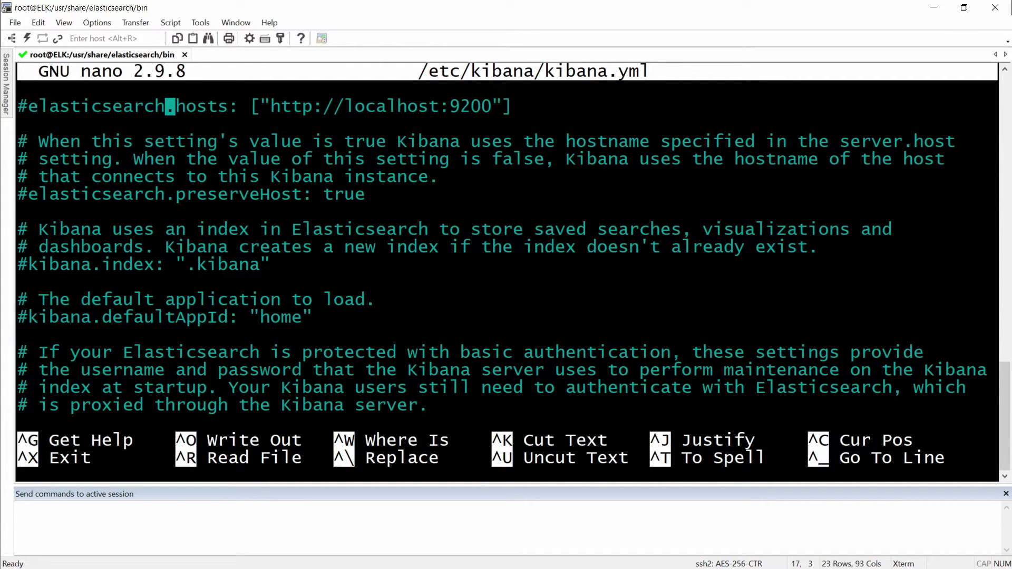
{"action": "key", "text": "Up"}
{"action": "key", "text": "Up"}
{"action": "key", "text": "Up"}
{"action": "key", "text": "Up"}
{"action": "key", "text": "Up"}
{"action": "key", "text": "Up"}
{"action": "key", "text": "Up"}
{"action": "key", "text": "Up"}
{"action": "key", "text": "Up"}
{"action": "key", "text": "Up"}
{"action": "key", "text": "Up"}
{"action": "key", "text": "Up"}
{"action": "key", "text": "Up"}
{"action": "key", "text": "Up"}
{"action": "key", "text": "Up"}
{"action": "key", "text": "Up"}
{"action": "key", "text": "Up"}
{"action": "key", "text": "Up"}
{"action": "key", "text": "Up"}
{"action": "key", "text": "Up"}
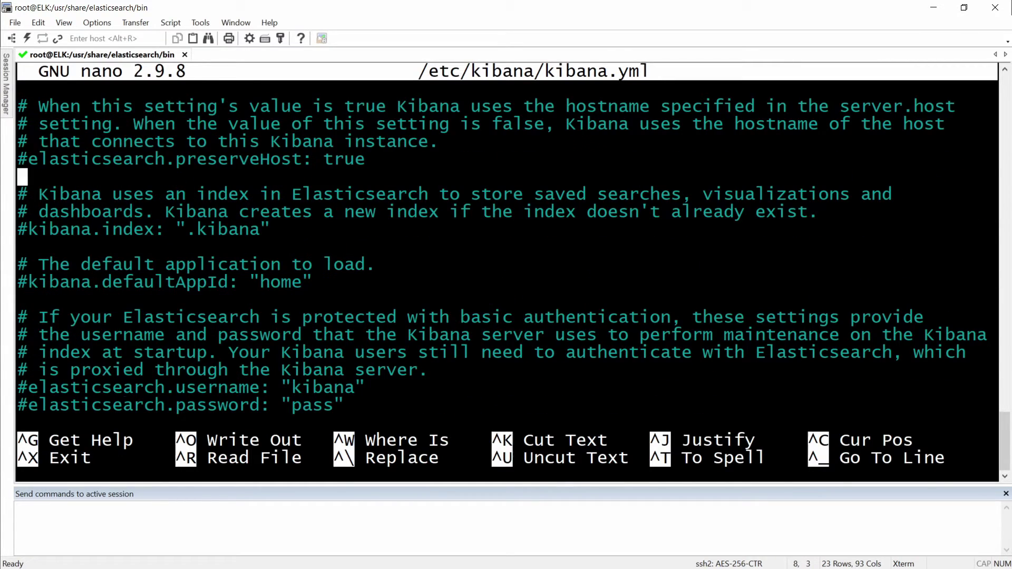
{"action": "key", "text": "Down"}
{"action": "key", "text": "Down"}
{"action": "key", "text": "Down"}
{"action": "key", "text": "Down"}
{"action": "key", "text": "Down"}
{"action": "key", "text": "Down"}
{"action": "key", "text": "Down"}
{"action": "key", "text": "Down"}
{"action": "key", "text": "Down"}
{"action": "key", "text": "Down"}
{"action": "key", "text": "Down"}
{"action": "key", "text": "Down"}
{"action": "key", "text": "Down"}
{"action": "key", "text": "Down"}
{"action": "key", "text": "Left"}
Uncomment elasticsearch.password in kibana.yml and clear its placeholder value.
{"action": "key", "text": "BackSpace"}
{"action": "key", "text": "Down"}
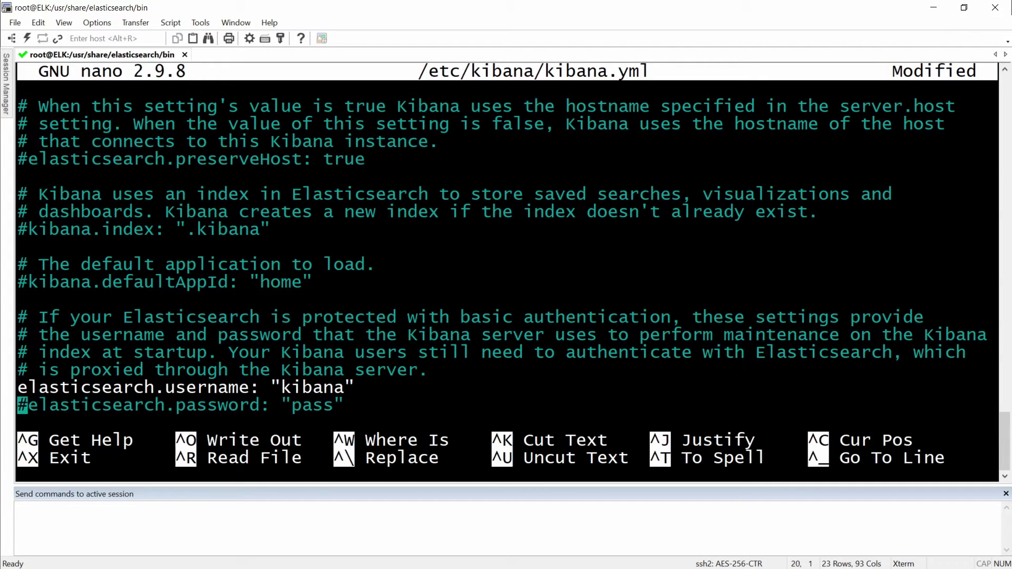
{"action": "key", "text": "Delete"}
{"action": "key", "text": "Right"}
{"action": "key", "text": "Right"}
{"action": "key", "text": "Right"}
{"action": "key", "text": "Right"}
{"action": "key", "text": "Right"}
{"action": "key", "text": "Right"}
{"action": "key", "text": "Right"}
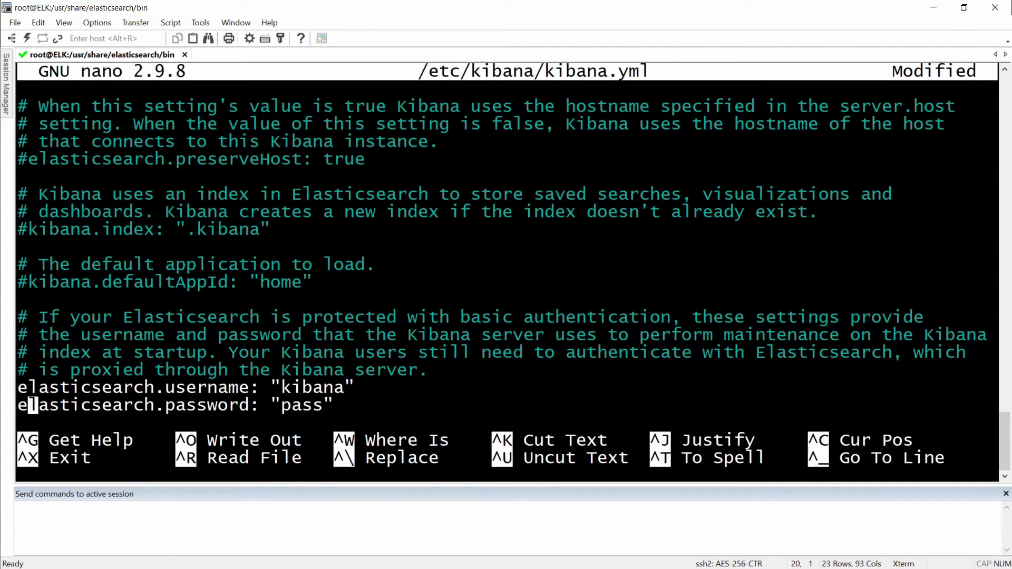
{"action": "key", "text": "Right"}
{"action": "key", "text": "Right"}
{"action": "key", "text": "Right"}
{"action": "key", "text": "Right"}
{"action": "key", "text": "Right"}
{"action": "key", "text": "Right"}
{"action": "key", "text": "Right"}
{"action": "key", "text": "Right"}
{"action": "key", "text": "Right"}
{"action": "key", "text": "Right"}
{"action": "key", "text": "Right"}
{"action": "key", "text": "Right"}
{"action": "key", "text": "Right"}
{"action": "key", "text": "Right"}
{"action": "key", "text": "Right"}
{"action": "key", "text": "Right"}
{"action": "key", "text": "Right"}
{"action": "key", "text": "Right"}
{"action": "key", "text": "Right"}
{"action": "key", "text": "BackSpace"}
{"action": "key", "text": "Delete"}
{"action": "key", "text": "Delete"}
{"action": "key", "text": "Delete"}
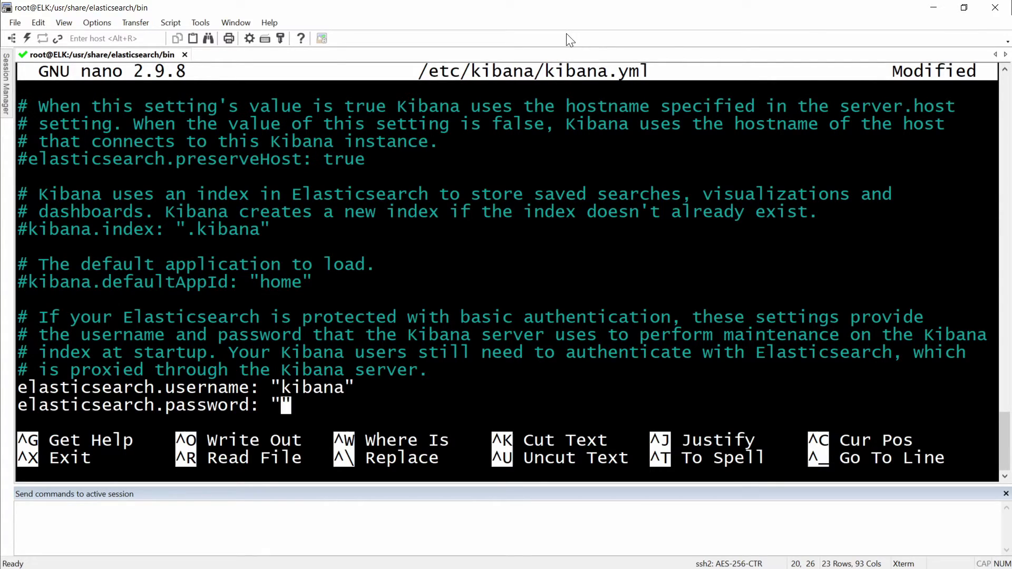
Paste the kibana user's generated password from Notepad into the setting and save kibana.yml.
{"action": "key", "text": "alt+Tab"}
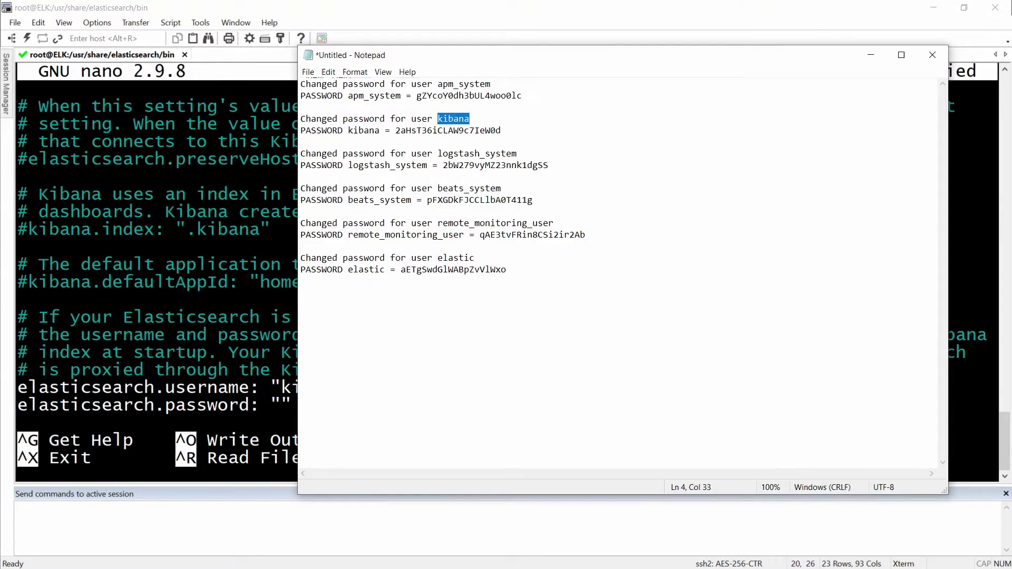
{"action": "double_click", "coordinate": [448, 130]}
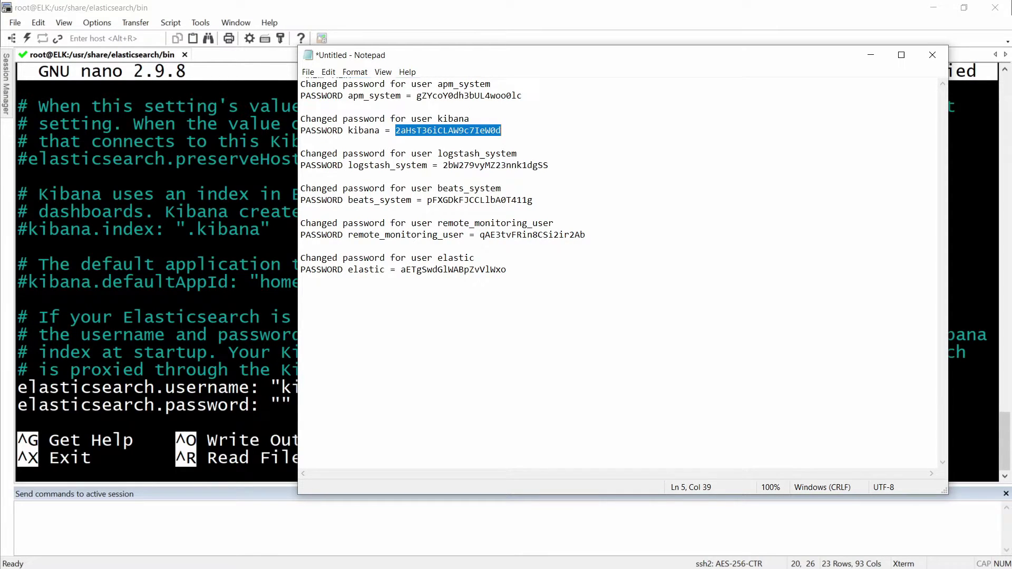
{"action": "right_click", "coordinate": [450, 130]}
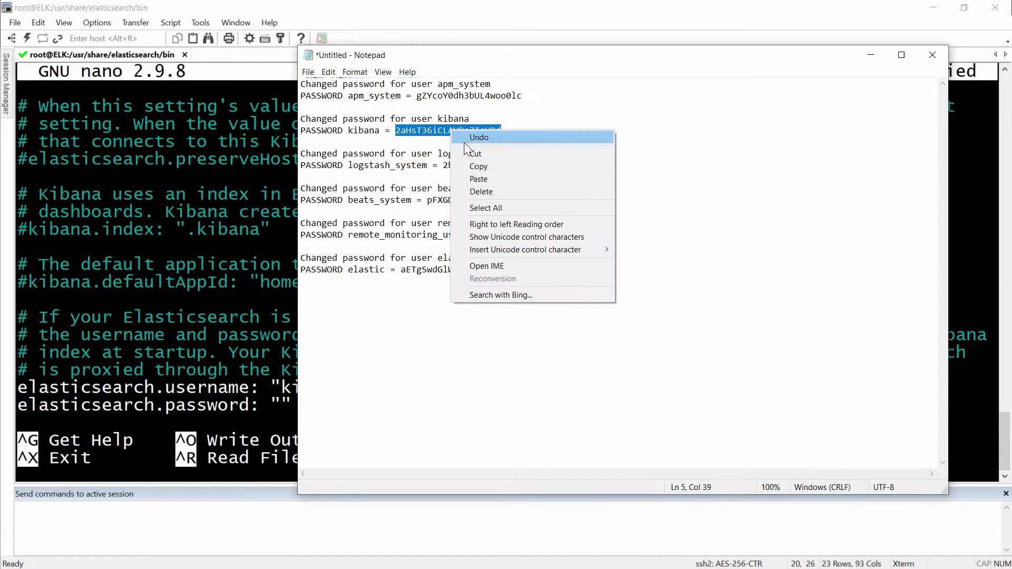
{"action": "left_click", "coordinate": [482, 167]}
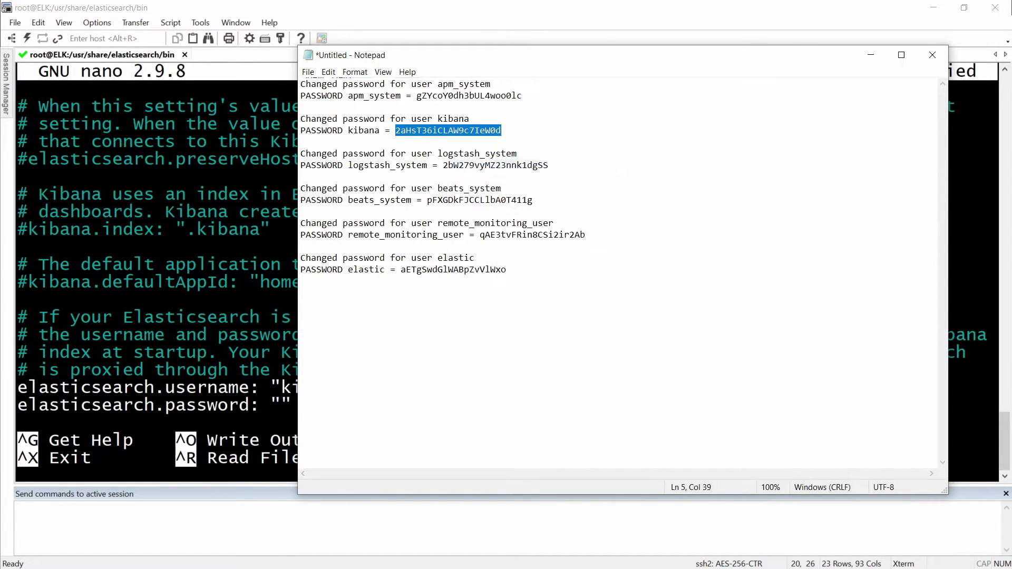
{"action": "left_click", "coordinate": [869, 57]}
{"action": "right_click", "coordinate": [345, 374]}
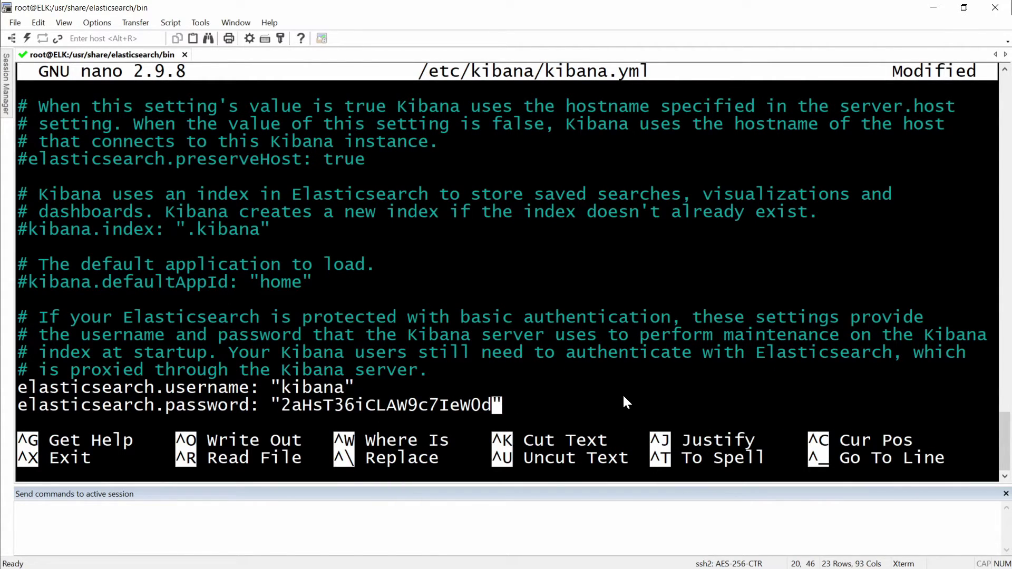
{"action": "key", "text": "ctrl+o"}
{"action": "key", "text": "Return"}
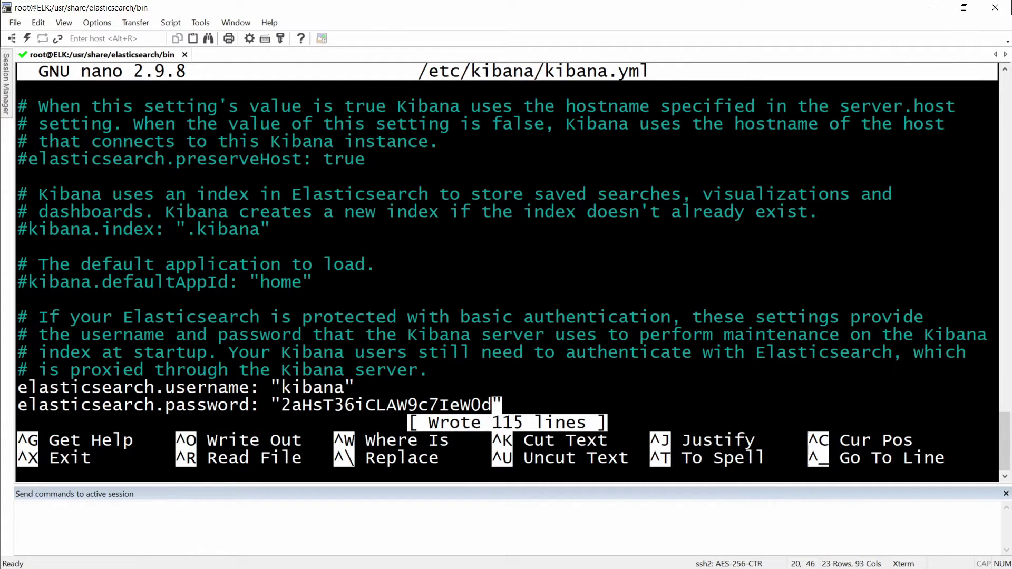
{"action": "scroll", "coordinate": [506, 264], "scroll_direction": "down", "scroll_amount": 5}
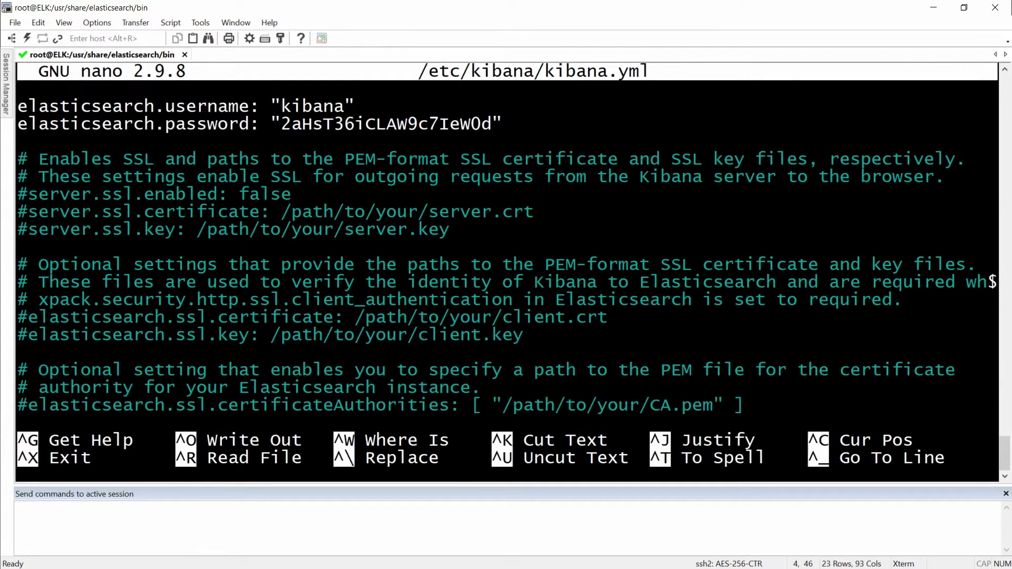
Exit nano and restart kibana.service with systemctl.
{"action": "key", "text": "ctrl+x"}
{"action": "type", "text": "sy"}
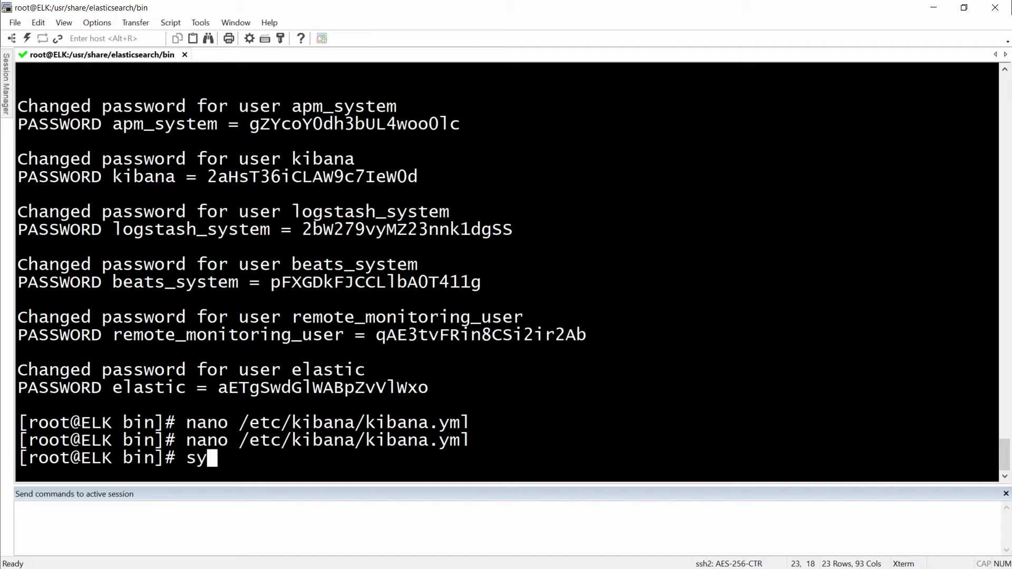
{"action": "type", "text": "stemctl "}
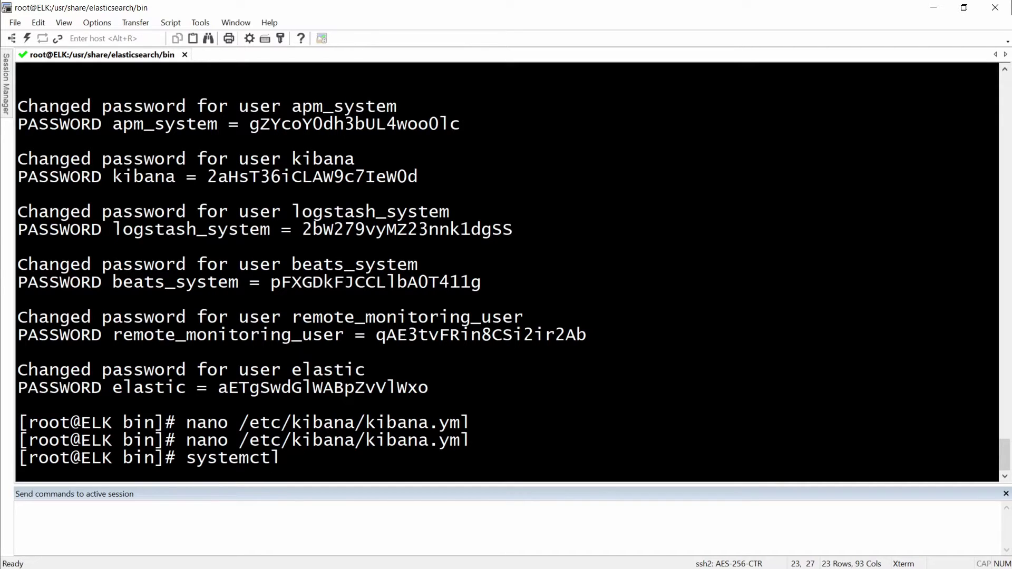
{"action": "type", "text": "restart"}
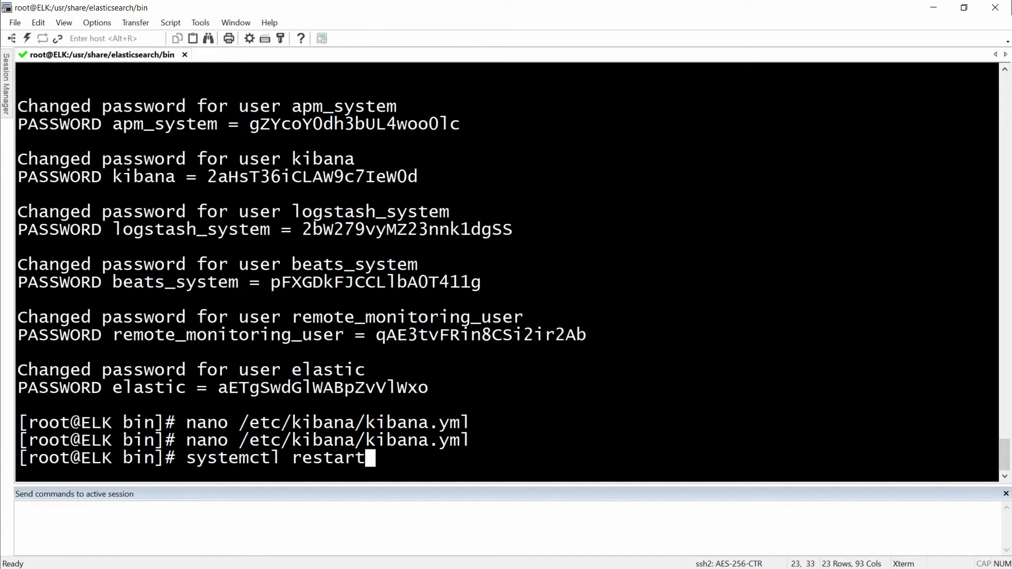
{"action": "type", "text": " kibana"}
{"action": "key", "text": "Tab"}
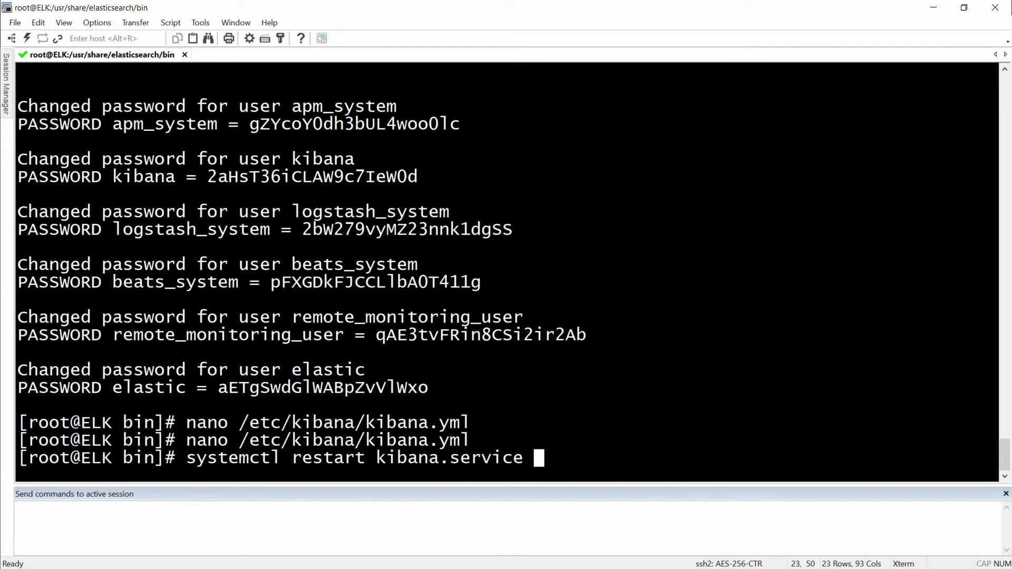
{"action": "key", "text": "Return"}
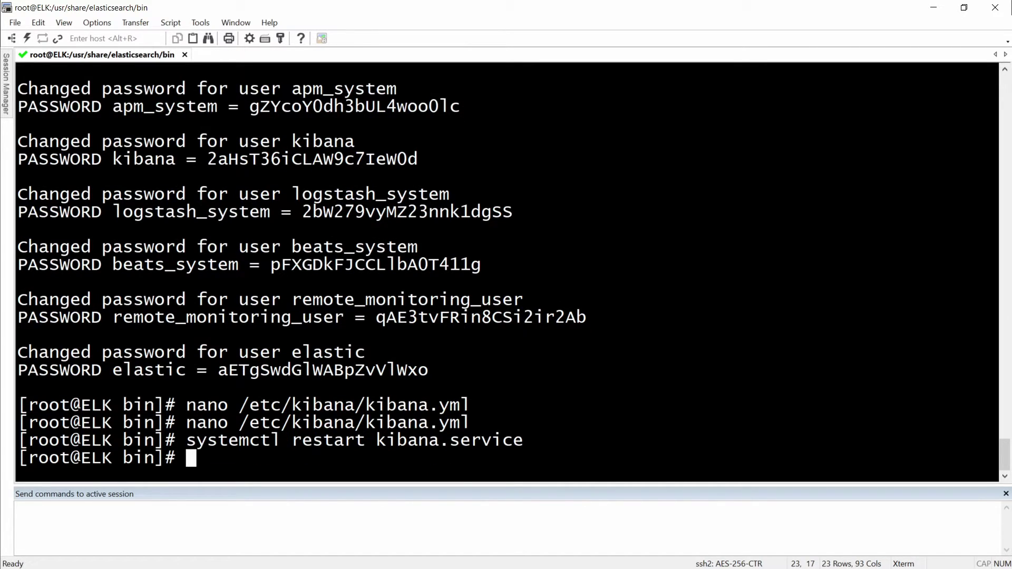
Confirm kibana.service reports active (running), then return to the browser.
{"action": "type", "text": "system"}
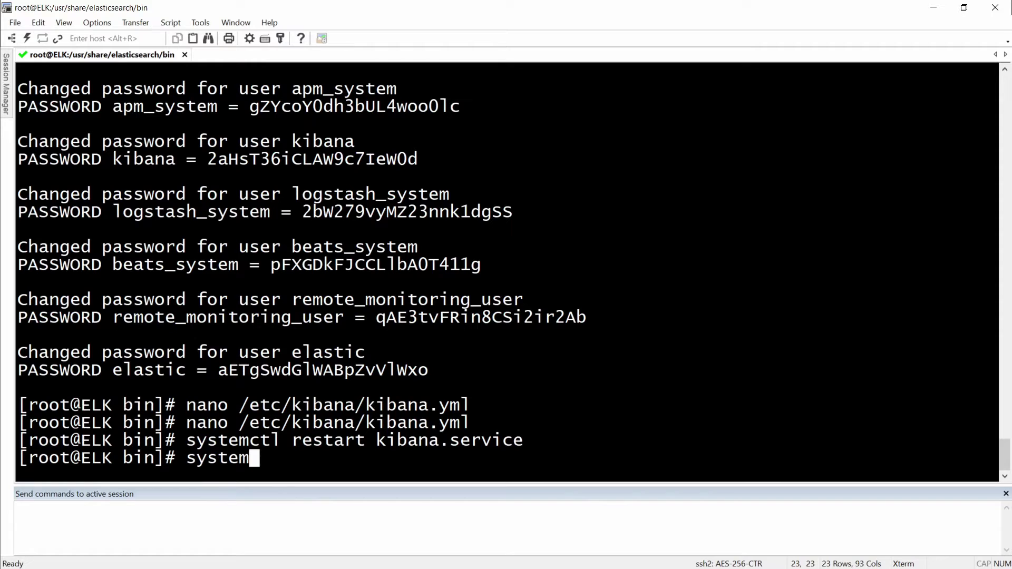
{"action": "type", "text": "ctl status "}
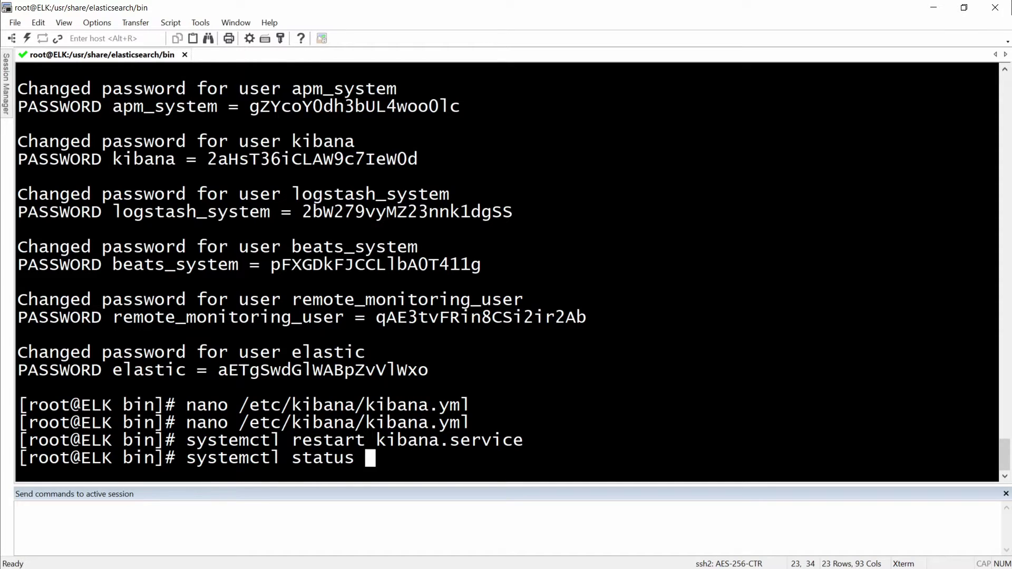
{"action": "type", "text": "kibana.service"}
{"action": "key", "text": "Return"}
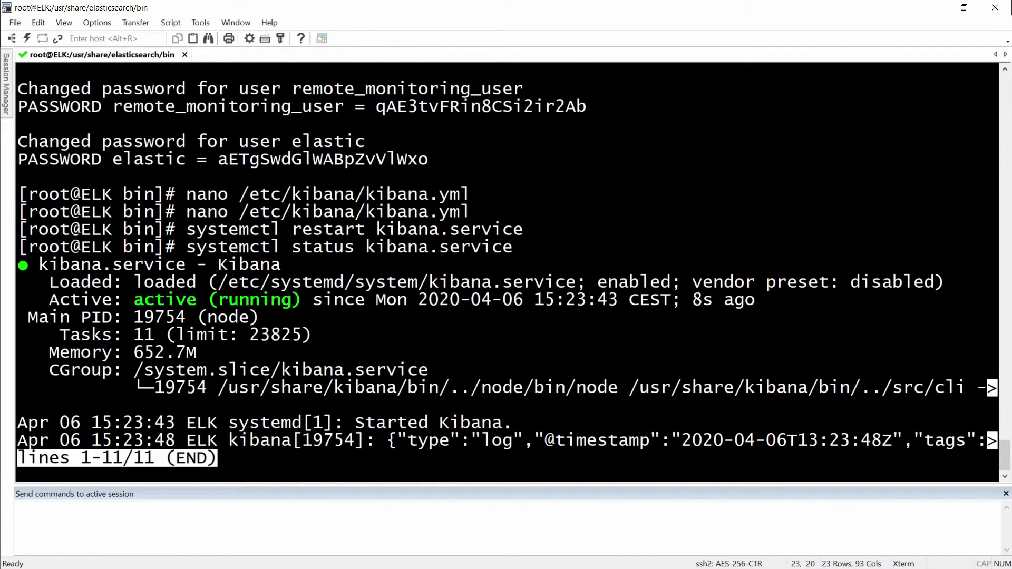
{"action": "key", "text": "q"}
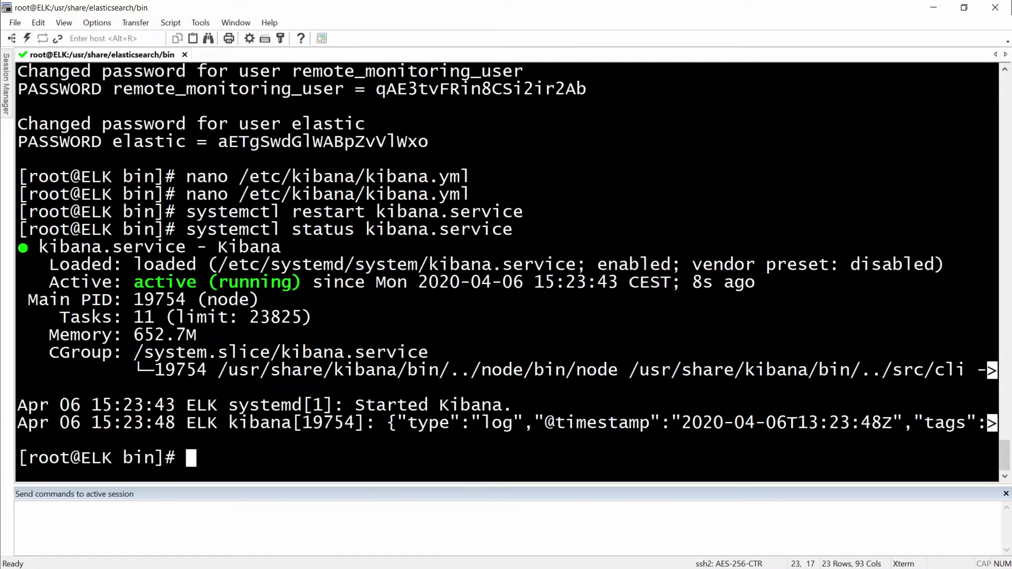
{"action": "key", "text": "alt+Tab"}
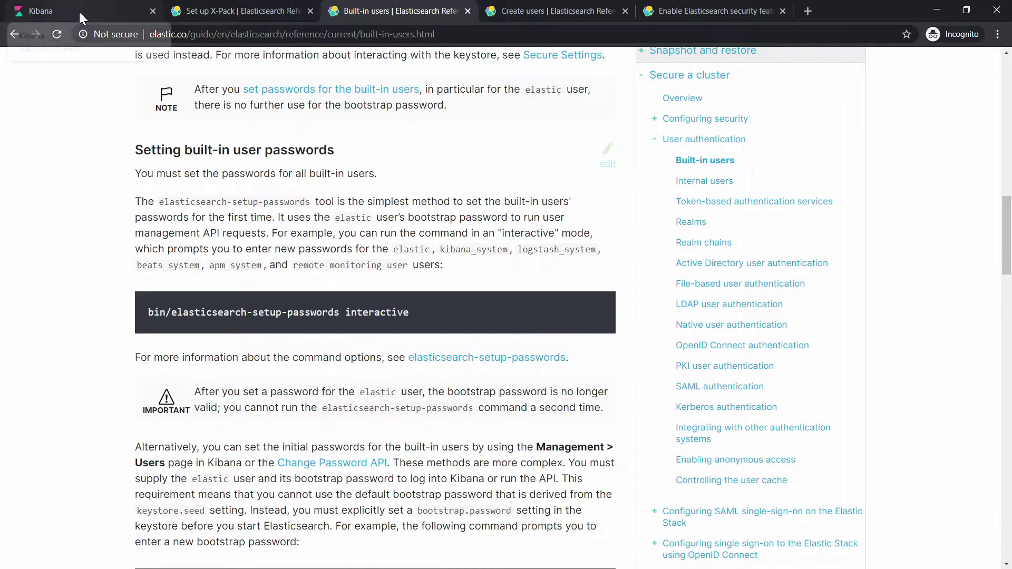
Switch to the Kibana browser tab to show its new Welcome to Kibana login page.
{"action": "left_click", "coordinate": [78, 10]}
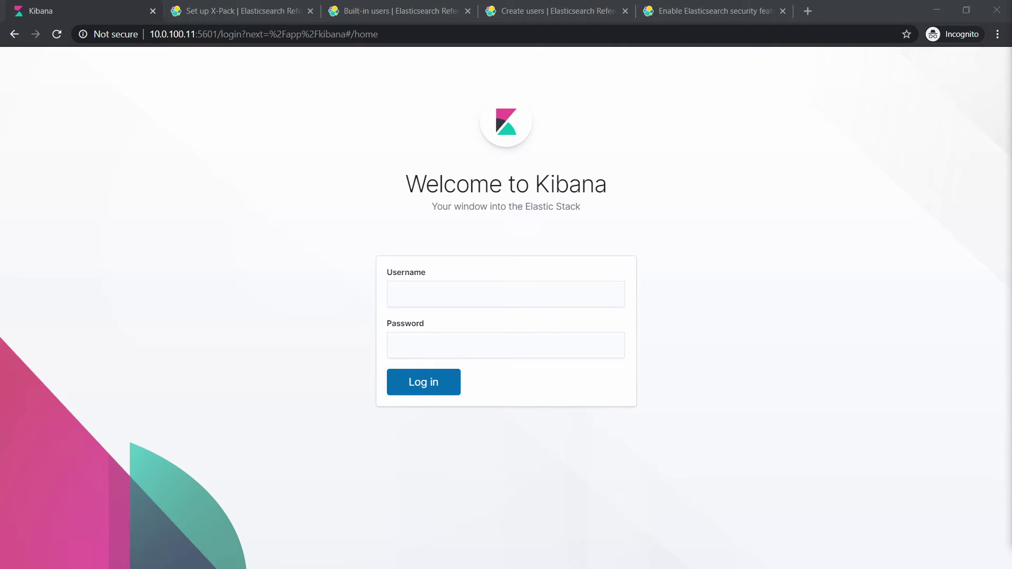
Copy the elastic user's generated password from the Notepad password list.
{"action": "key", "text": "alt+Tab"}
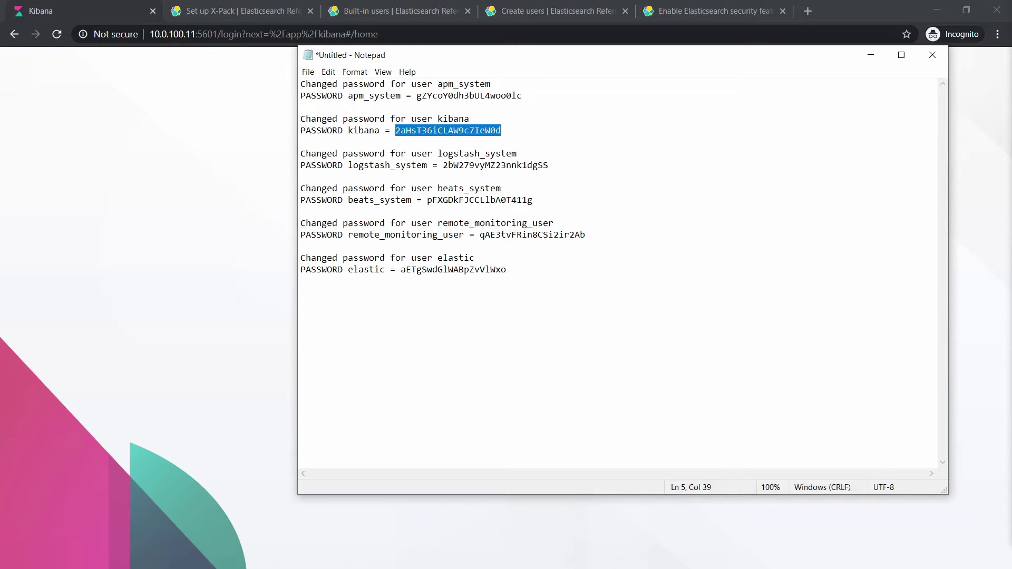
{"action": "left_click_drag", "start_coordinate": [507, 269], "coordinate": [400, 269]}
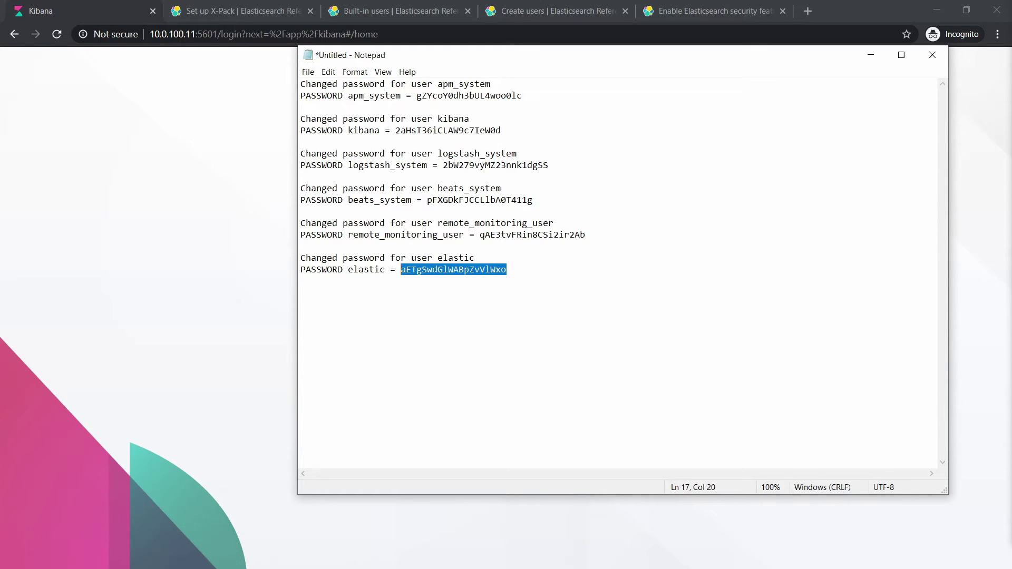
{"action": "right_click", "coordinate": [409, 271]}
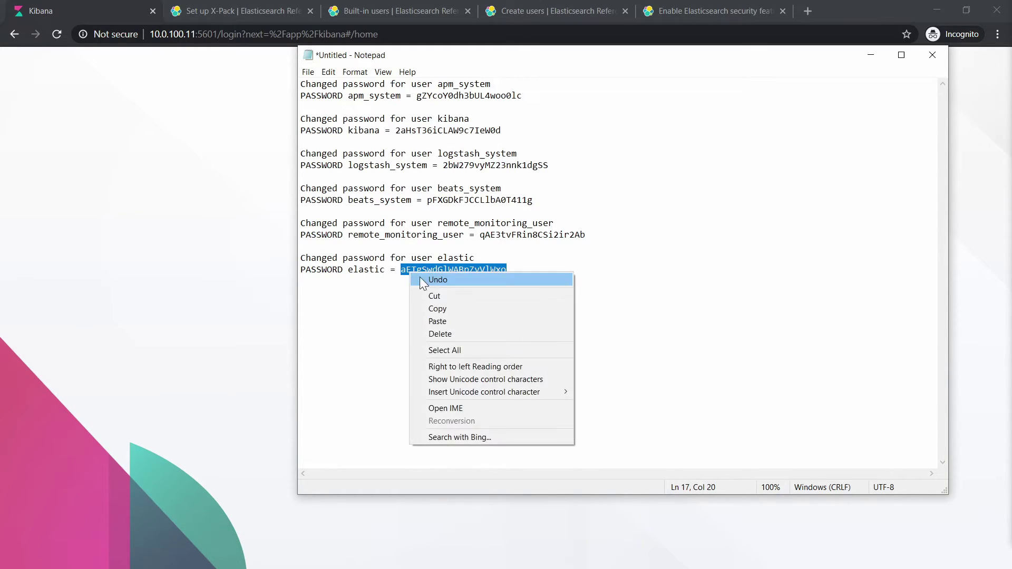
{"action": "left_click", "coordinate": [441, 309]}
Log in to Kibana with username elastic and the pasted password.
{"action": "left_click", "coordinate": [205, 224]}
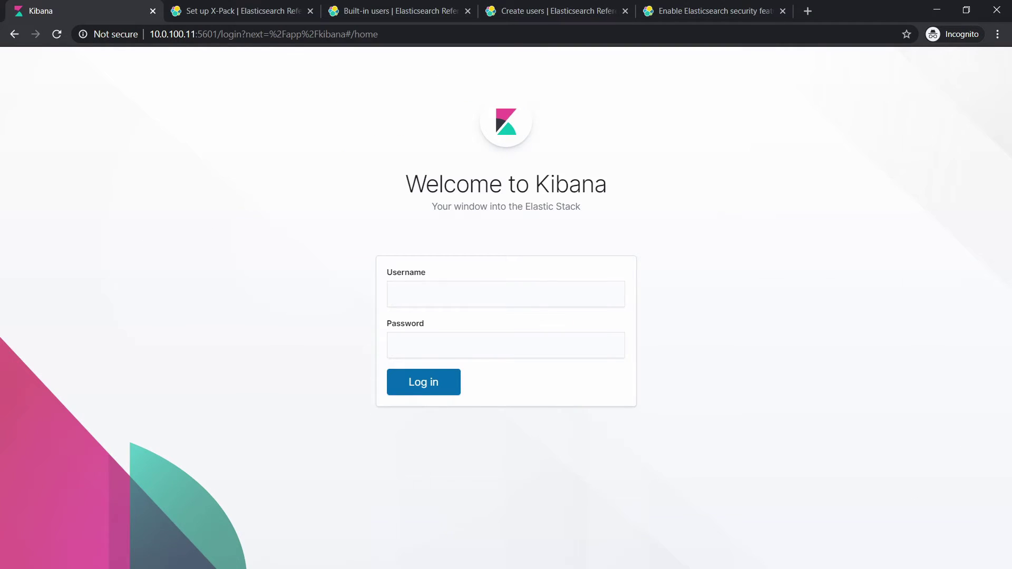
{"action": "left_click", "coordinate": [506, 294]}
{"action": "type", "text": "elastic"}
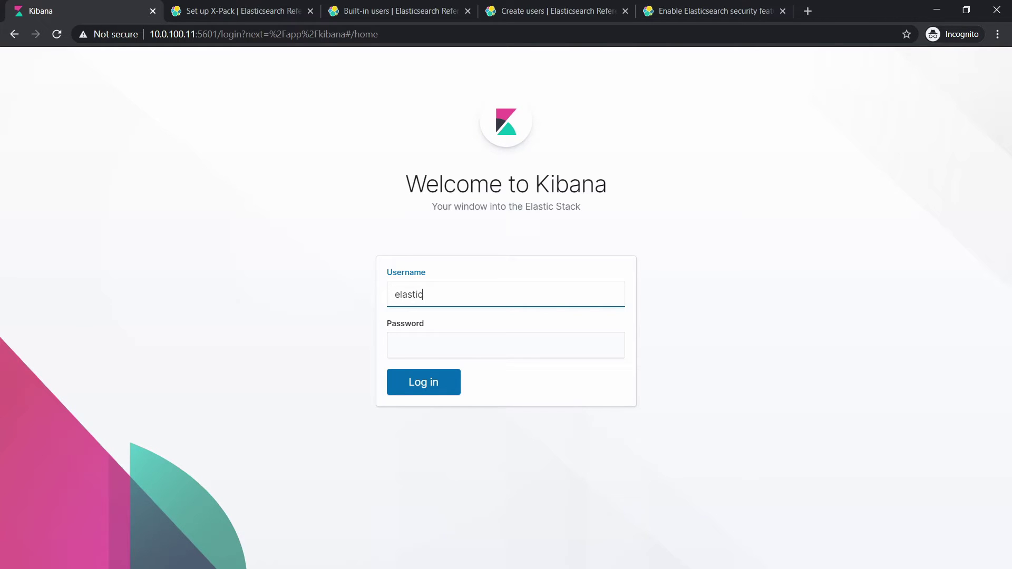
{"action": "key", "text": "Tab"}
{"action": "key", "text": "ctrl+v"}
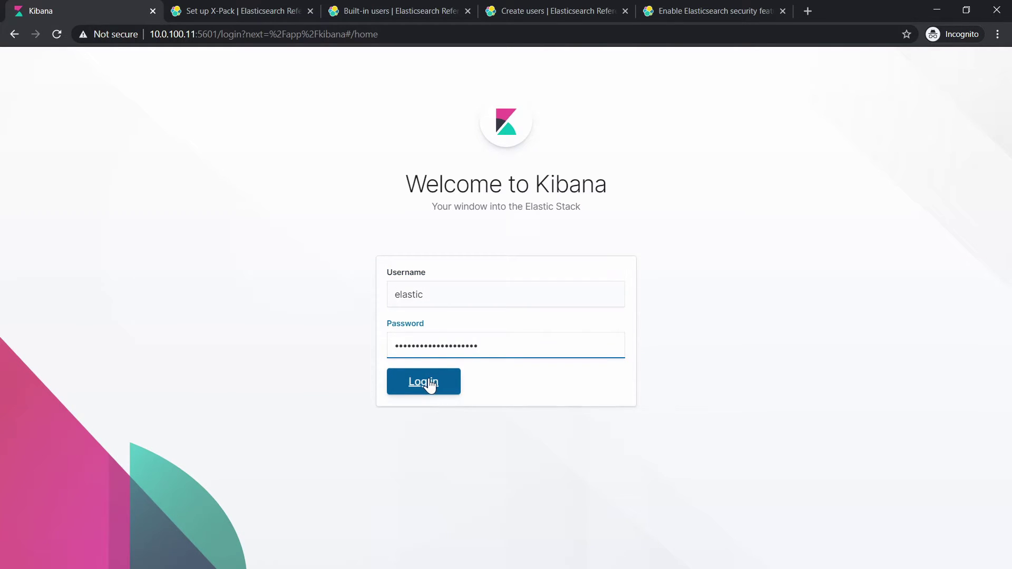
{"action": "left_click", "coordinate": [430, 384]}
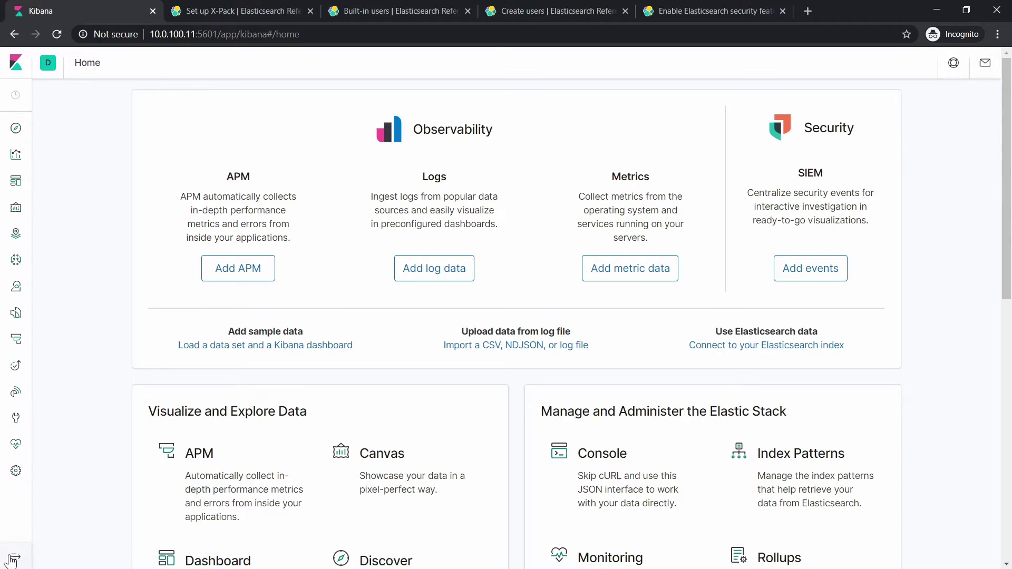
In Stack Management, browse the Security > Roles list, then go to Security > Users.
{"action": "left_click", "coordinate": [32, 484]}
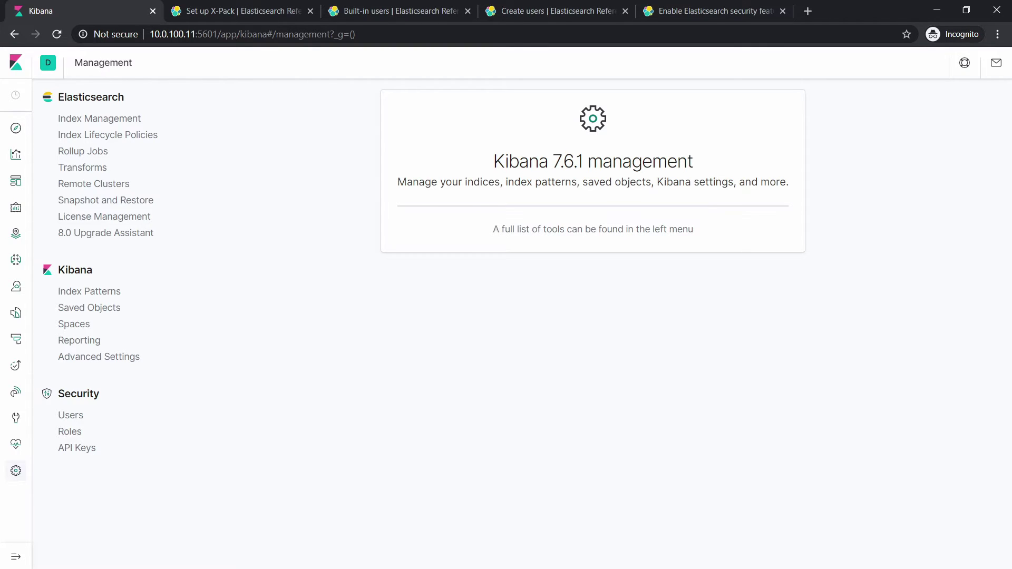
{"action": "left_click", "coordinate": [78, 434]}
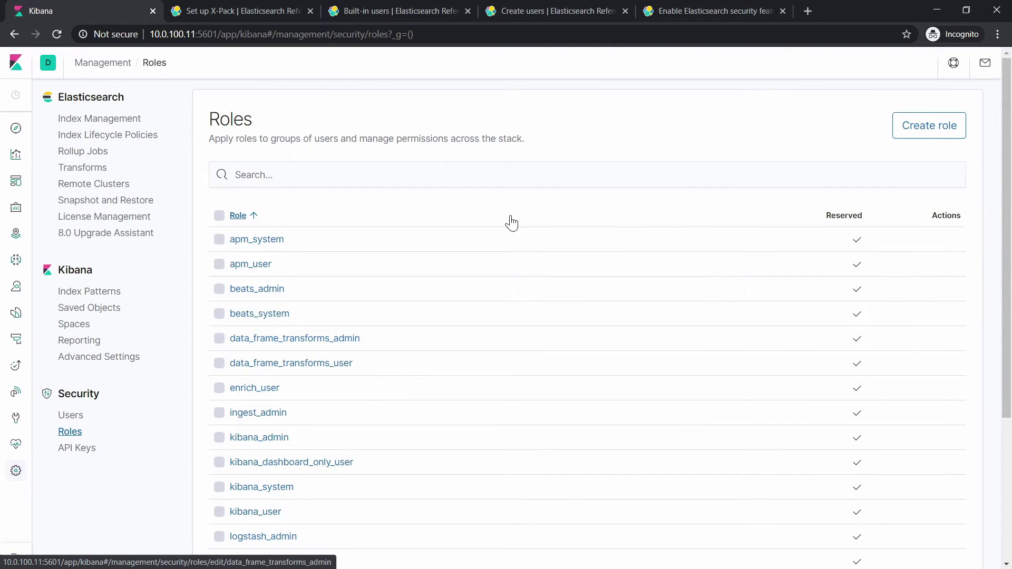
{"action": "scroll", "coordinate": [378, 315], "scroll_direction": "down", "scroll_amount": 4}
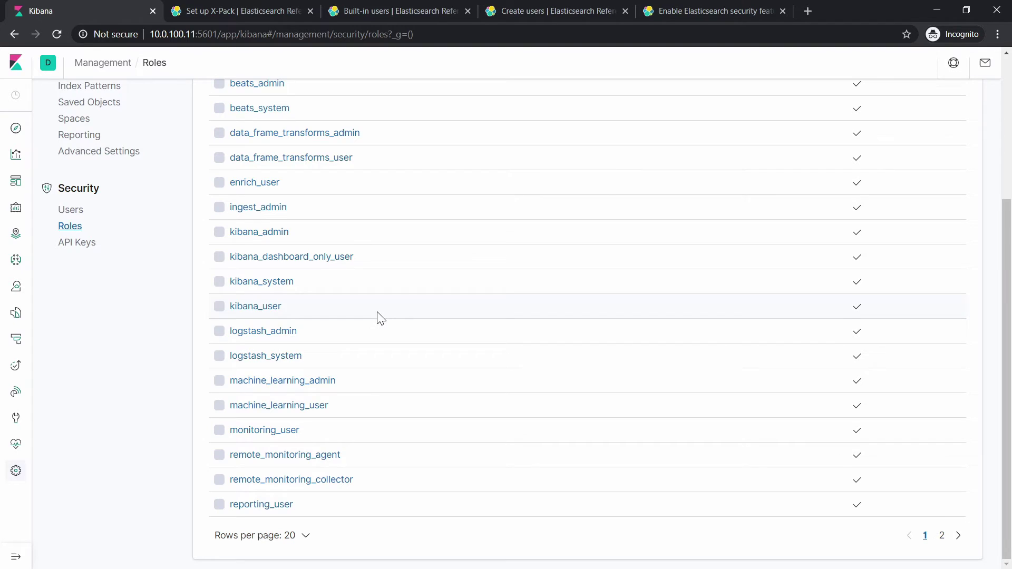
{"action": "scroll", "coordinate": [380, 317], "scroll_direction": "up", "scroll_amount": 4}
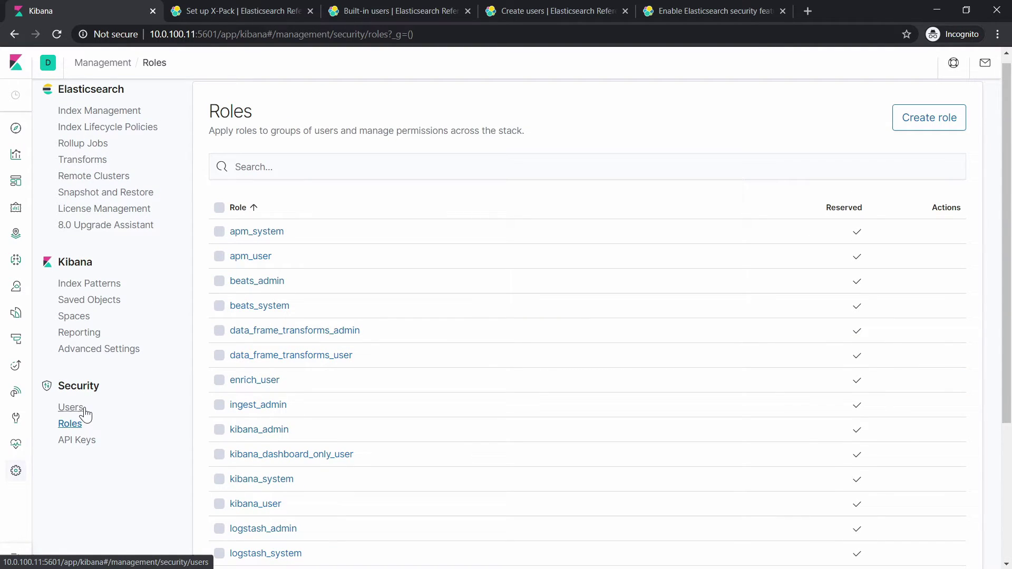
{"action": "left_click", "coordinate": [77, 411]}
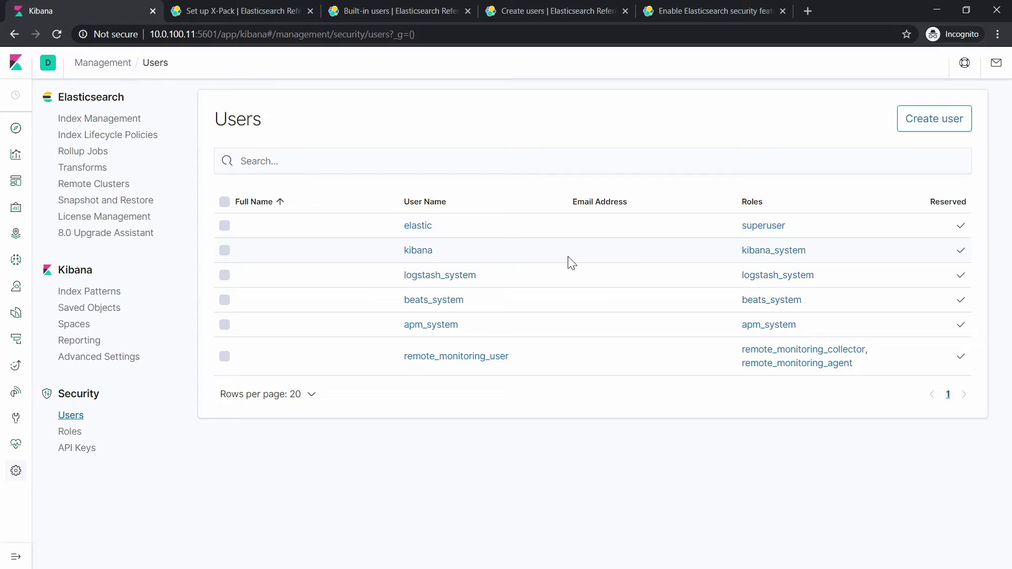
Create a new user with username admin, a confirmed password, full name admin and an e-mail address.
{"action": "left_click", "coordinate": [923, 135]}
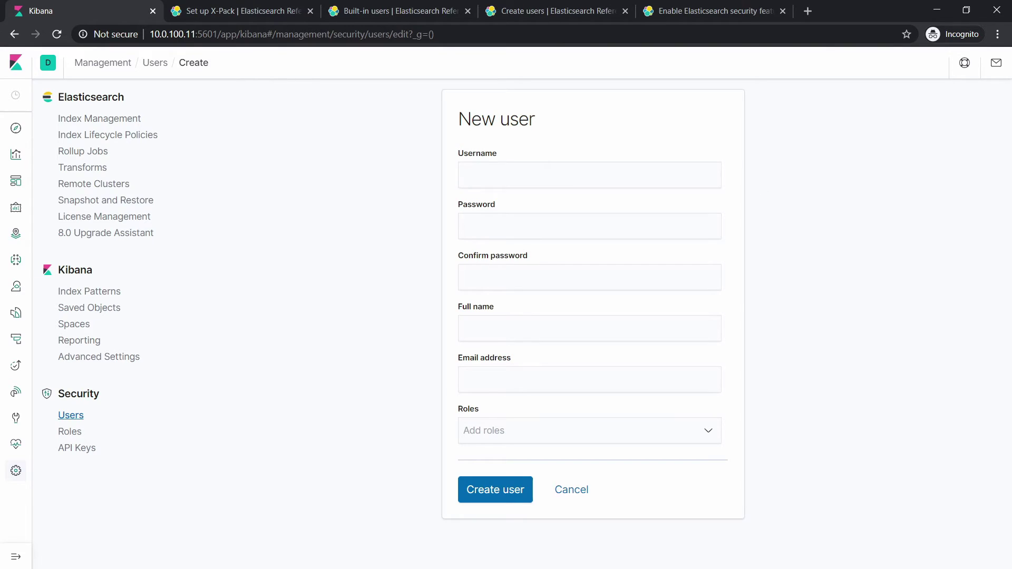
{"action": "left_click", "coordinate": [528, 175]}
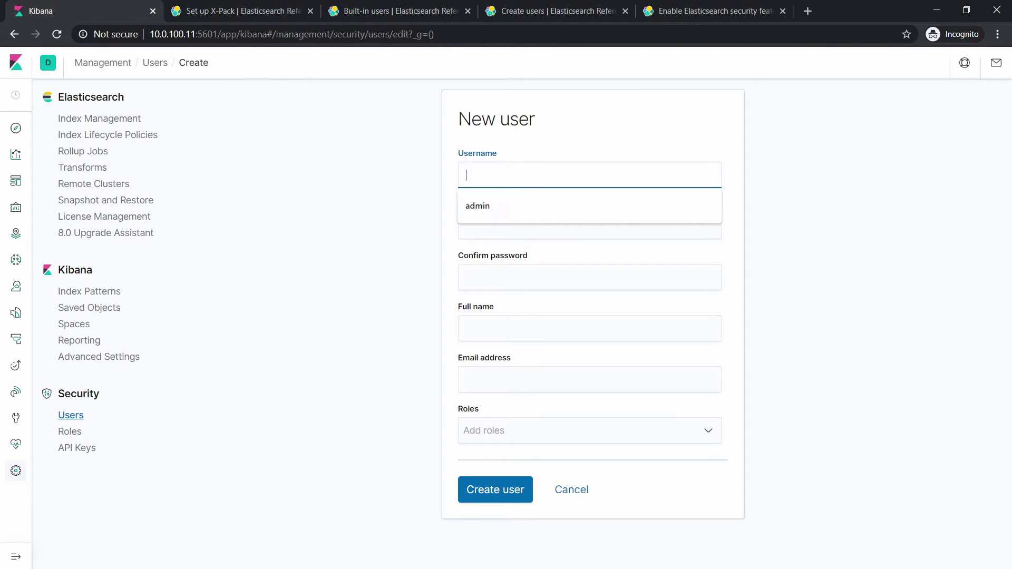
{"action": "left_click", "coordinate": [549, 205]}
{"action": "key", "text": "Tab"}
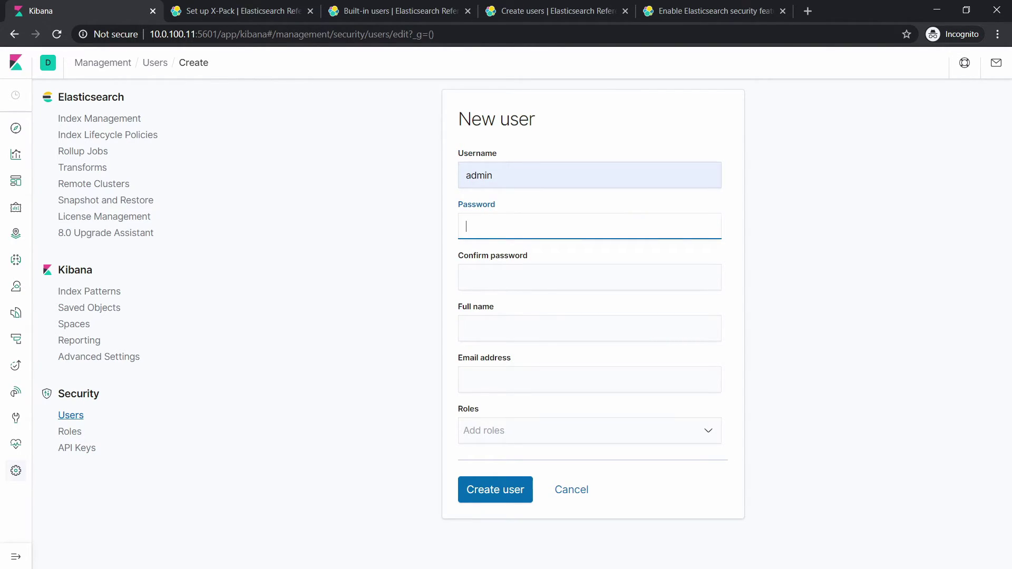
{"action": "type", "text": "••••••••"}
{"action": "key", "text": "Tab"}
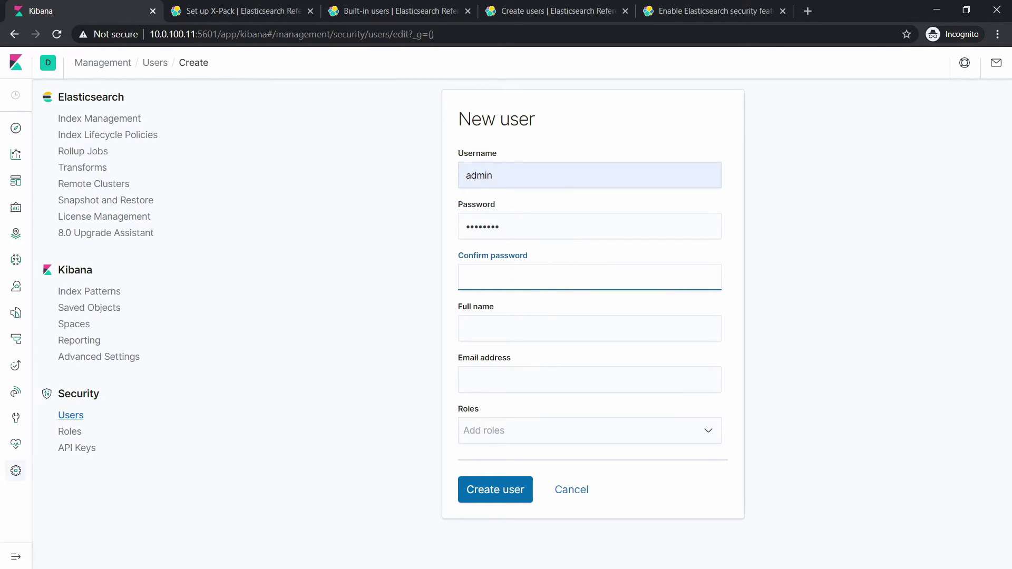
{"action": "type", "text": "••••••••"}
{"action": "key", "text": "Tab"}
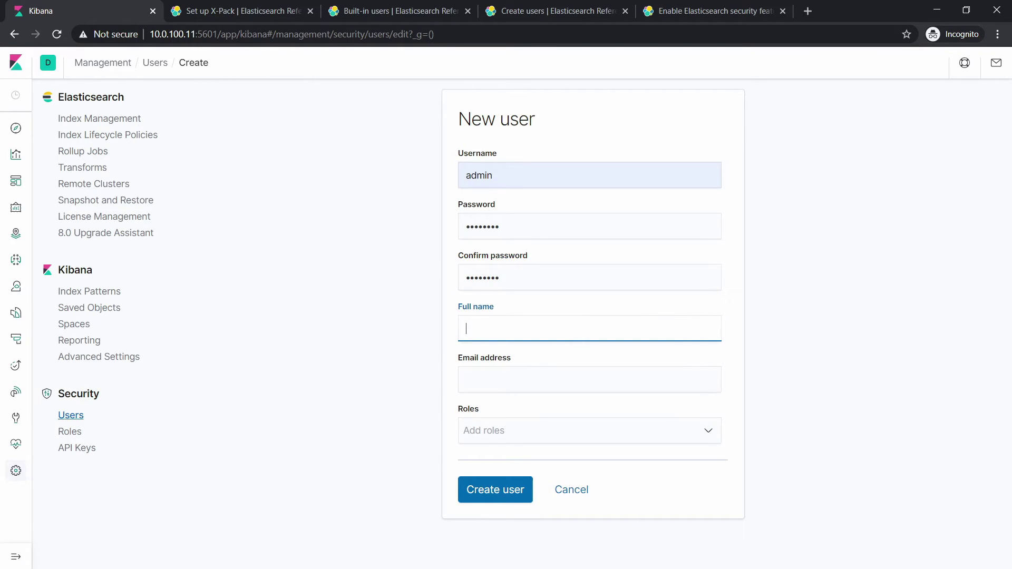
{"action": "type", "text": "admin"}
{"action": "key", "text": "Tab"}
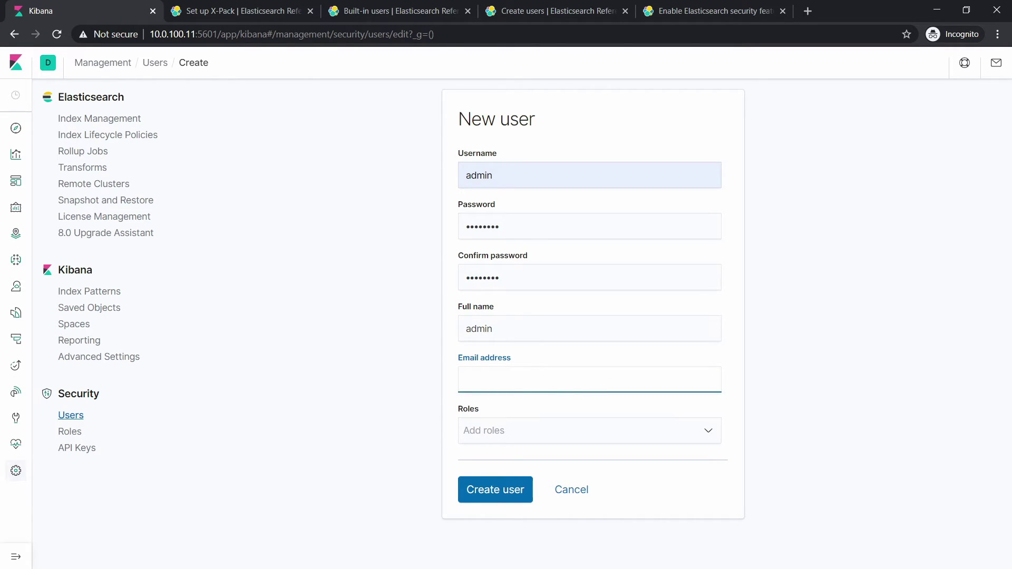
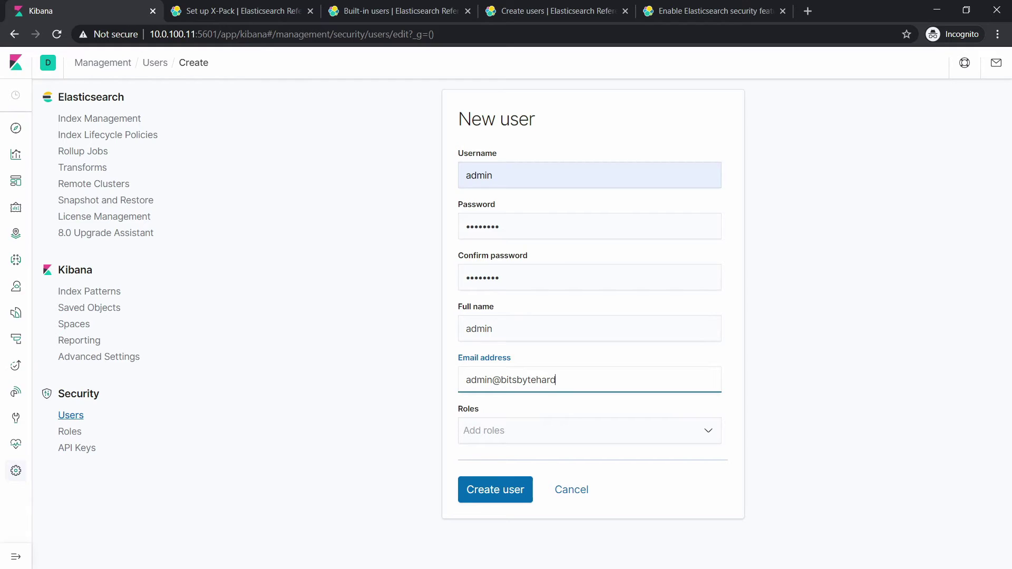
Add the kibana_admin role to the new admin user.
{"action": "left_click", "coordinate": [665, 434]}
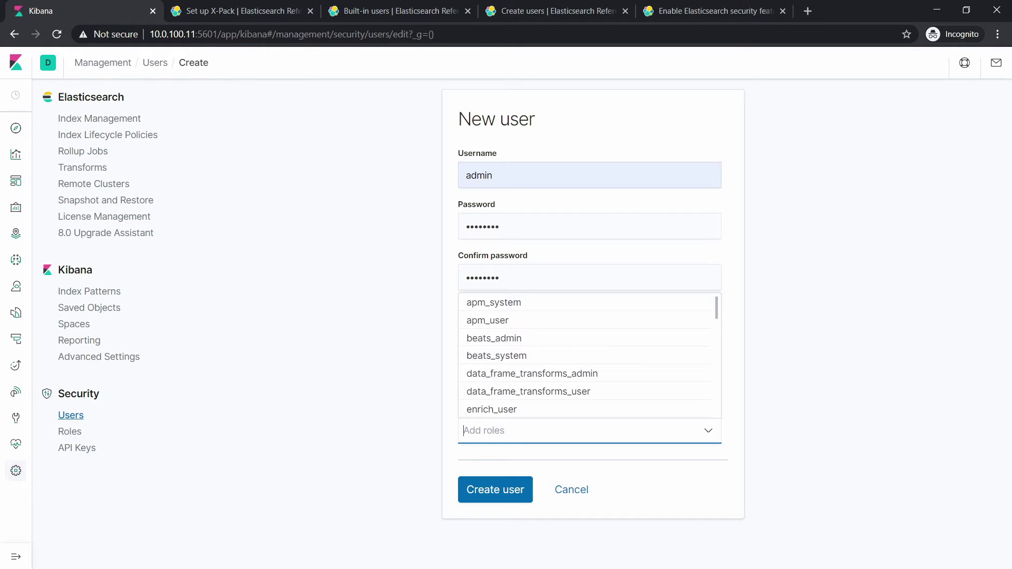
{"action": "type", "text": "admin"}
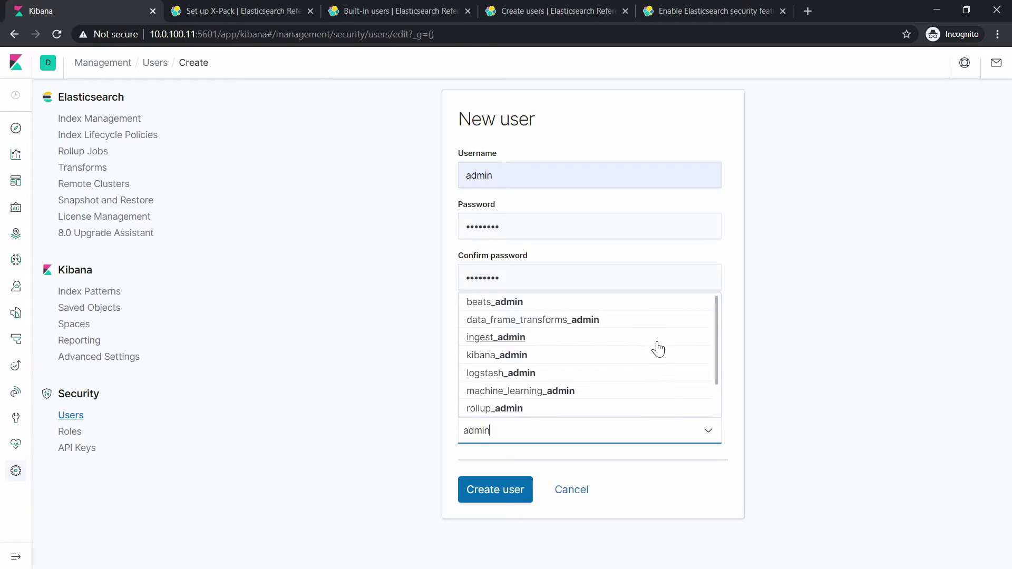
{"action": "left_click", "coordinate": [513, 360]}
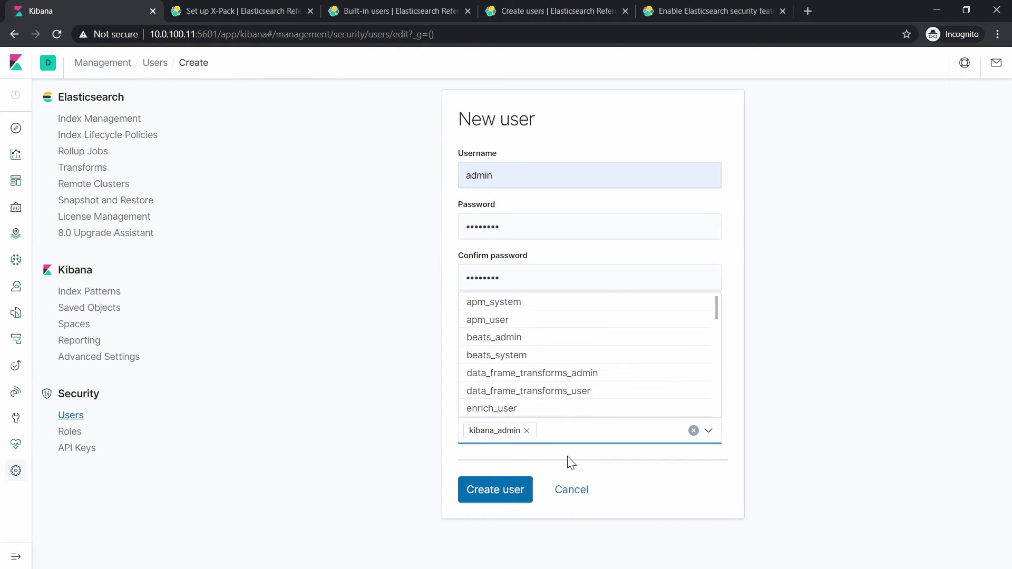
Also add the kibana_user and kibana_system roles to the admin user.
{"action": "type", "text": "even"}
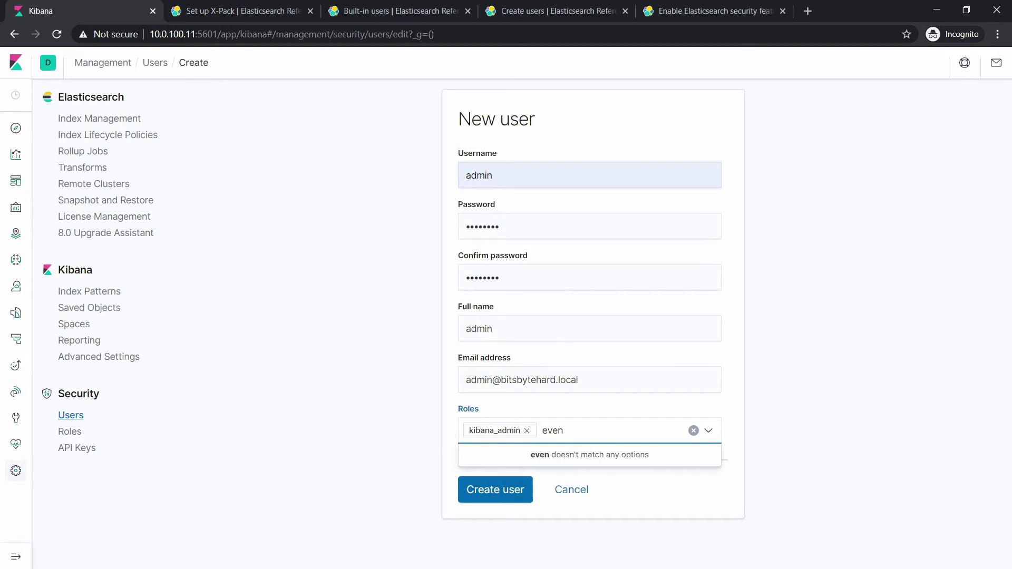
{"action": "key", "text": "BackSpace"}
{"action": "key", "text": "BackSpace"}
{"action": "key", "text": "BackSpace"}
{"action": "key", "text": "BackSpace"}
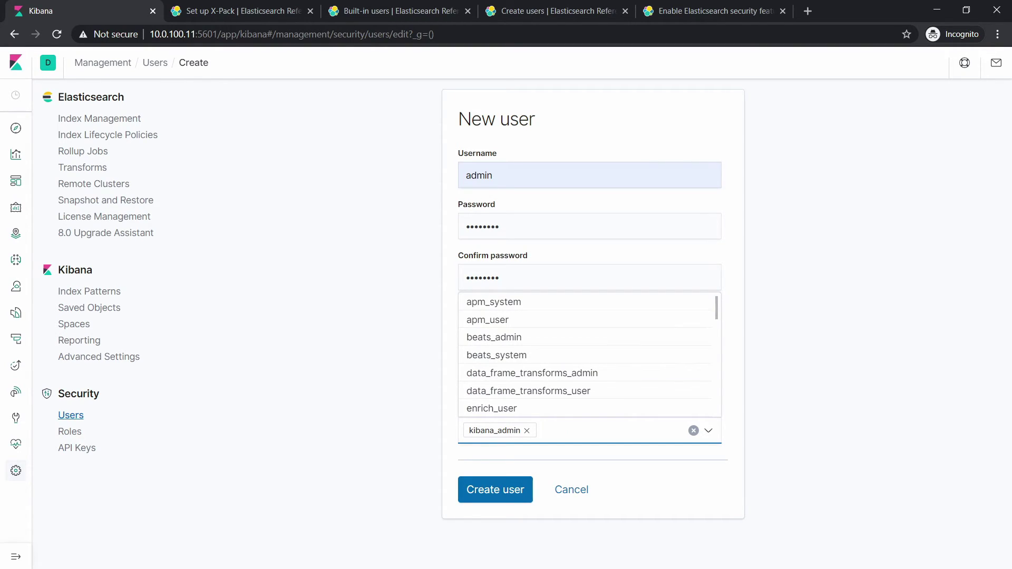
{"action": "type", "text": "admin"}
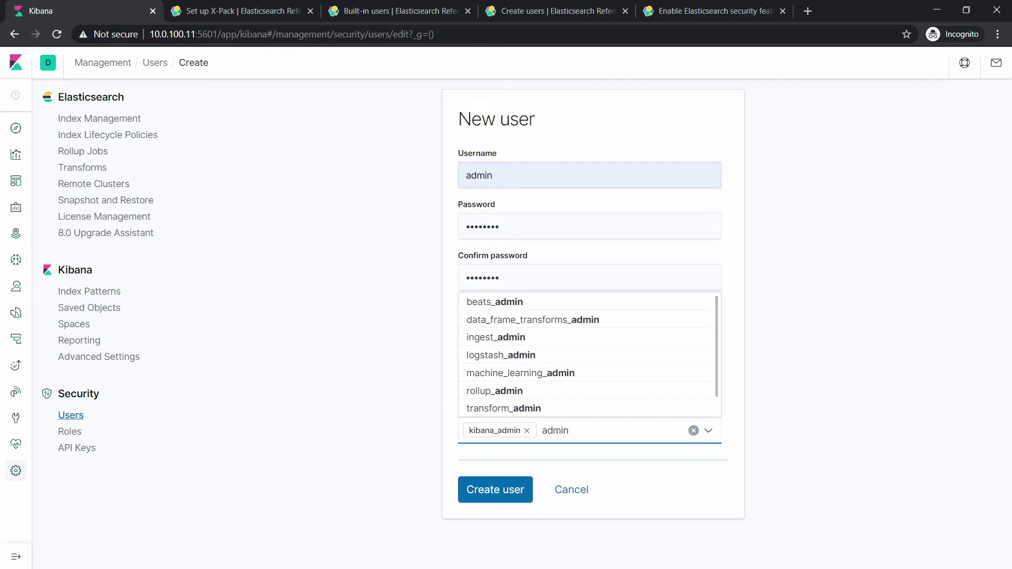
{"action": "scroll", "coordinate": [560, 355], "scroll_direction": "down", "scroll_amount": 1}
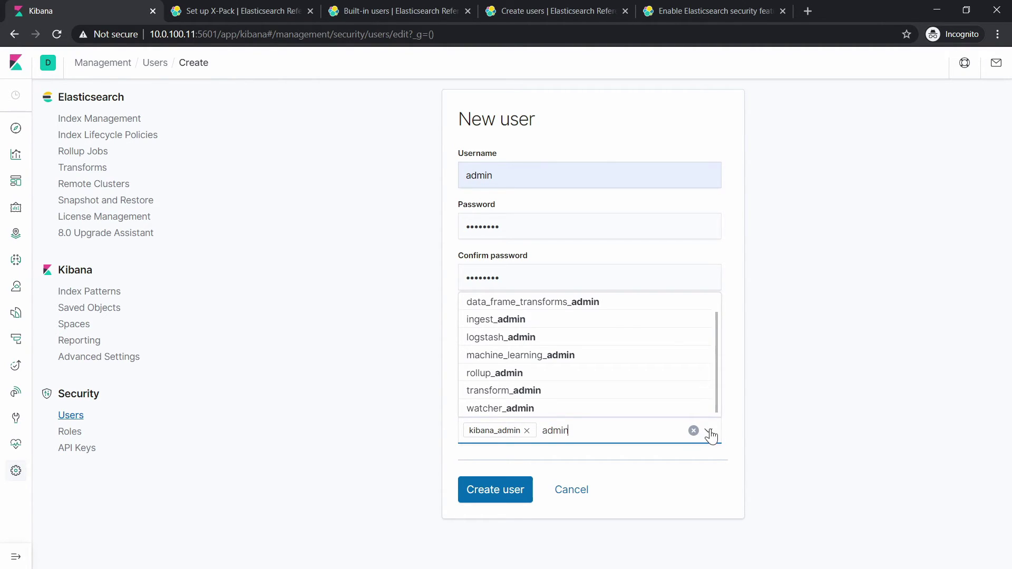
{"action": "key", "text": "ctrl+a"}
{"action": "key", "text": "BackSpace"}
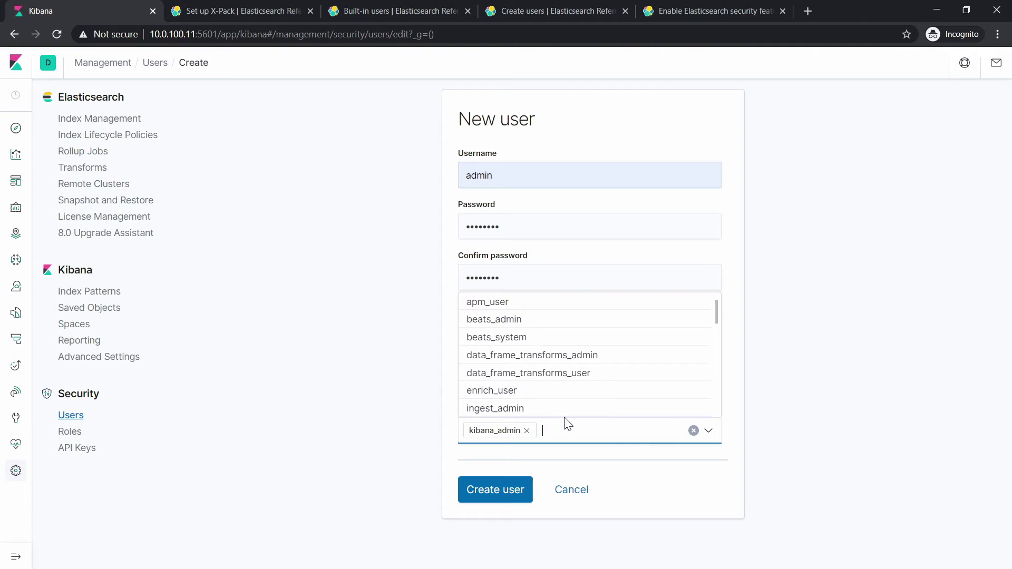
{"action": "scroll", "coordinate": [601, 357], "scroll_direction": "down", "scroll_amount": 3}
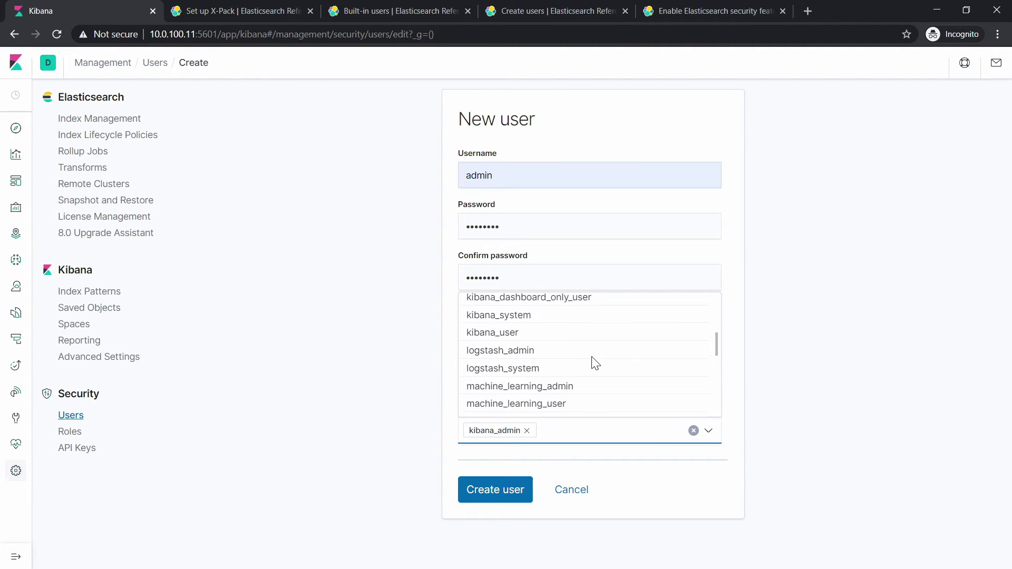
{"action": "left_click", "coordinate": [512, 338]}
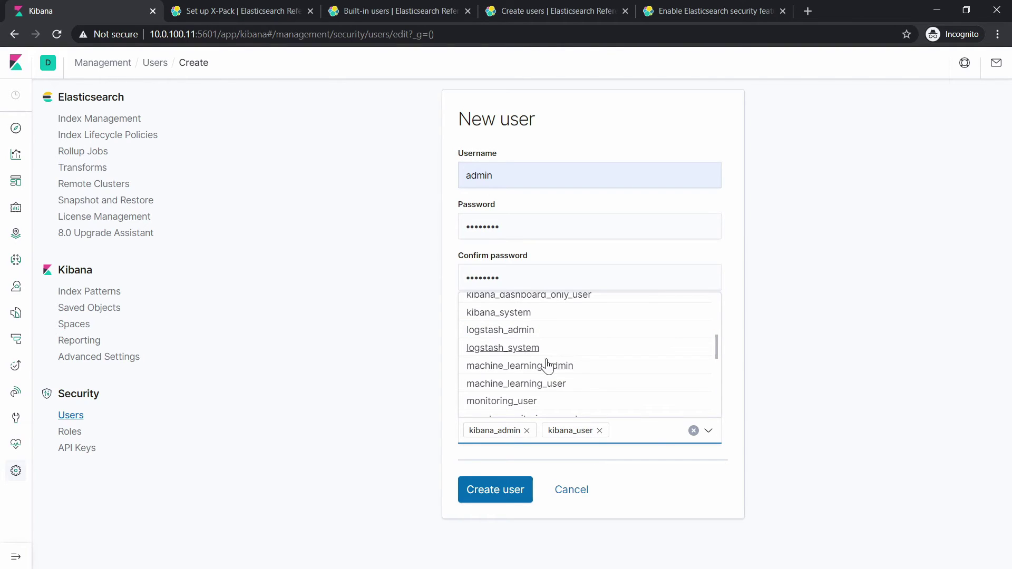
{"action": "type", "text": "kiban"}
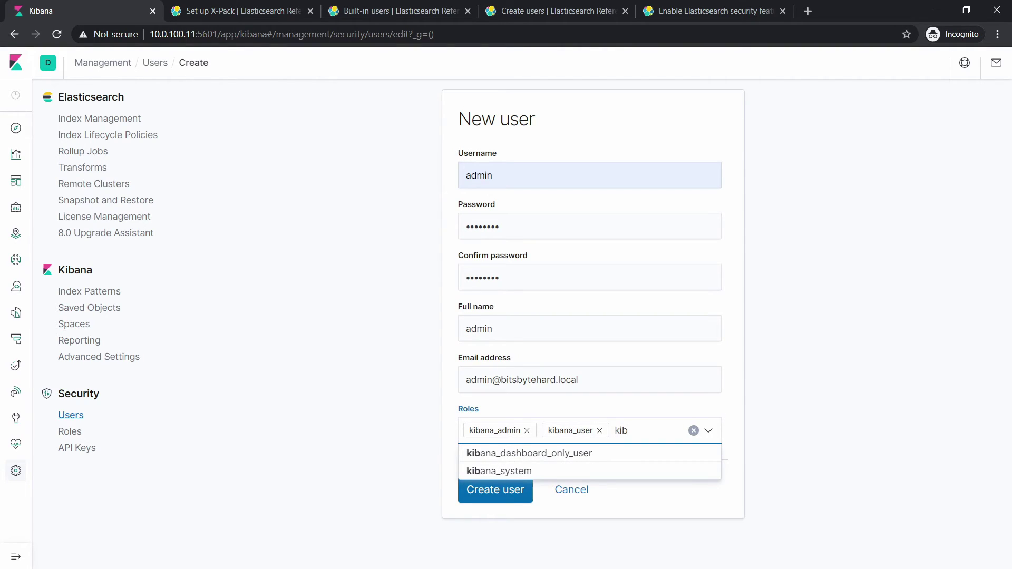
{"action": "left_click", "coordinate": [516, 475]}
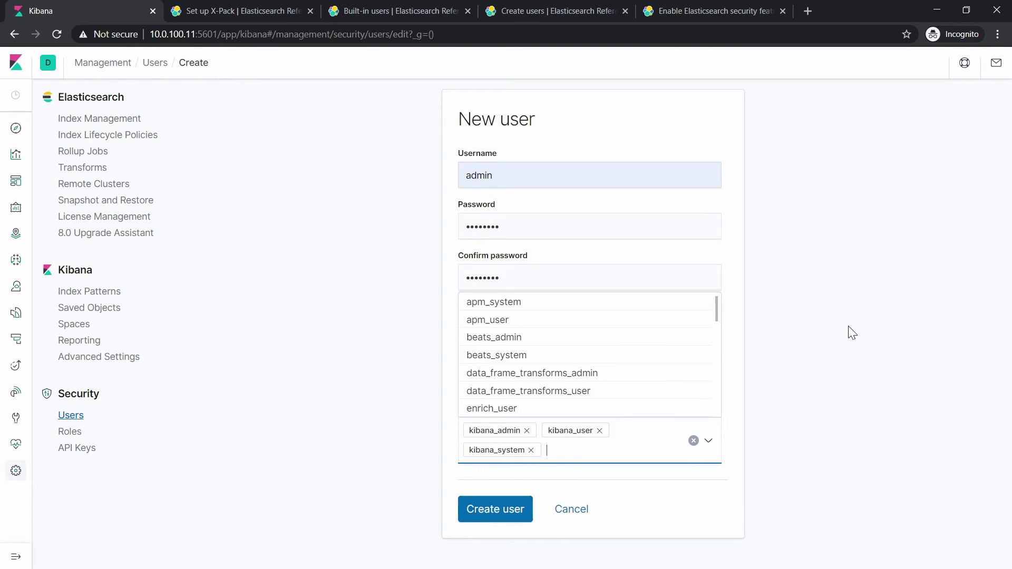
{"action": "left_click", "coordinate": [810, 348]}
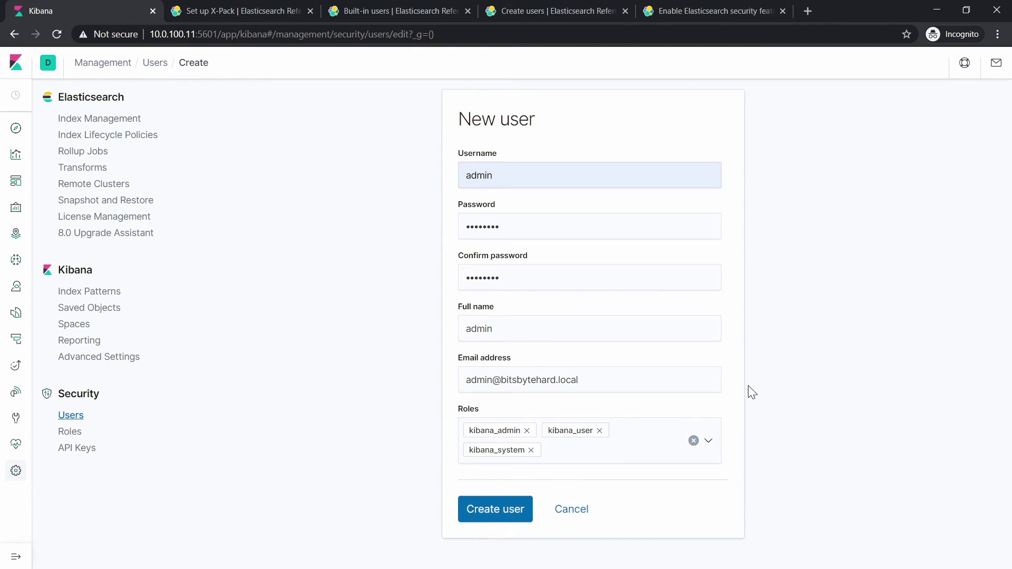
Save the new admin user with Create user.
{"action": "left_click", "coordinate": [501, 519]}
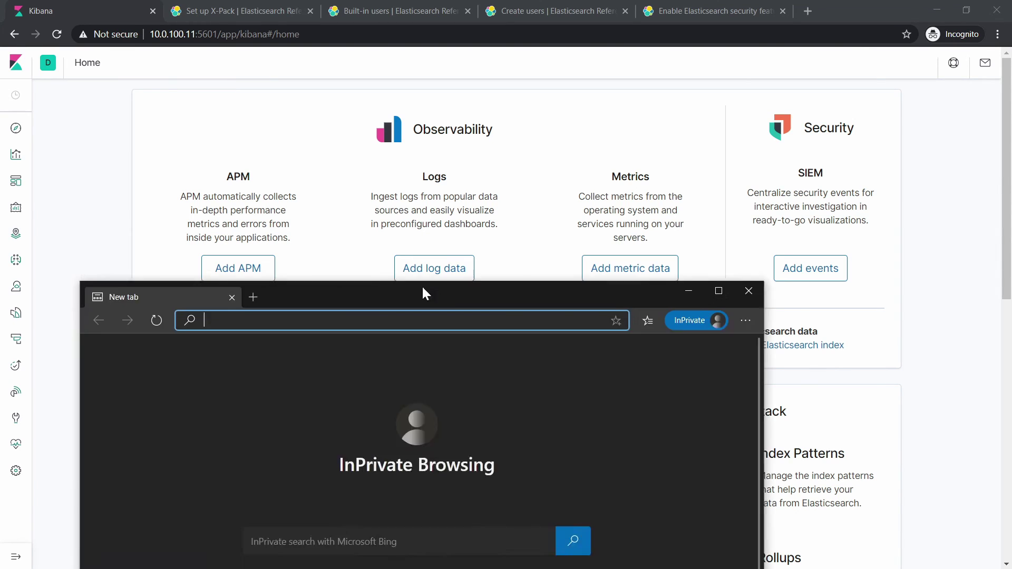
{"action": "left_click_drag", "start_coordinate": [422, 286], "coordinate": [562, 79]}
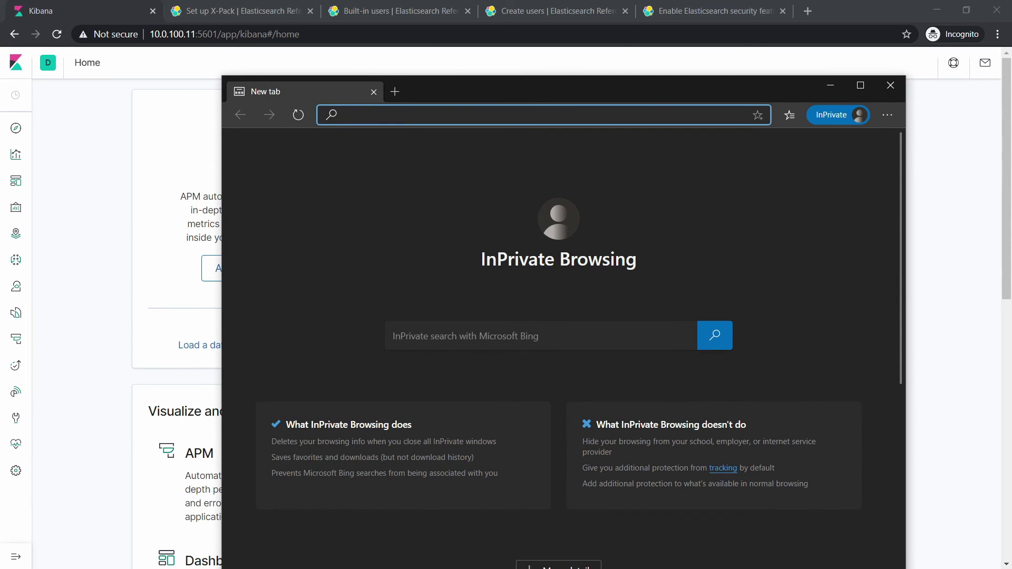
{"action": "type", "text": "http://10.0.100.11:5601/"}
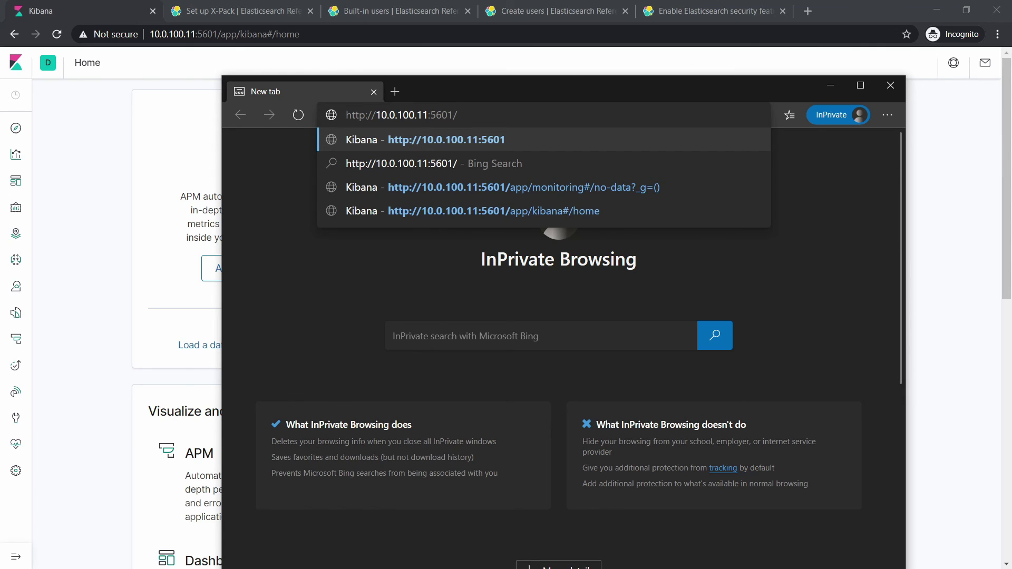
{"action": "key", "text": "Return"}
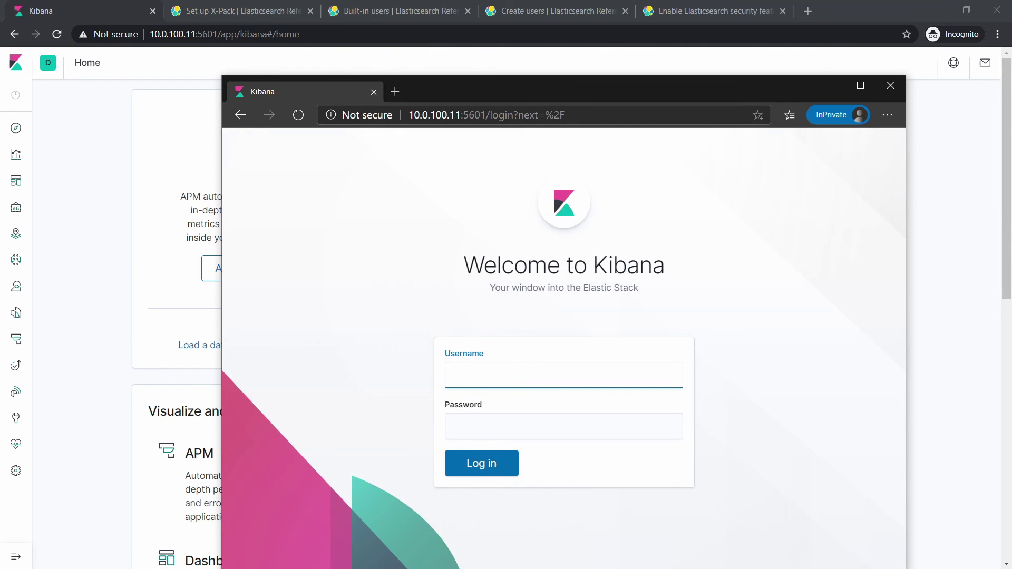
Log in to Kibana as admin with the admin user's password.
{"action": "type", "text": "admin"}
{"action": "key", "text": "Tab"}
{"action": "type", "text": "changeme"}
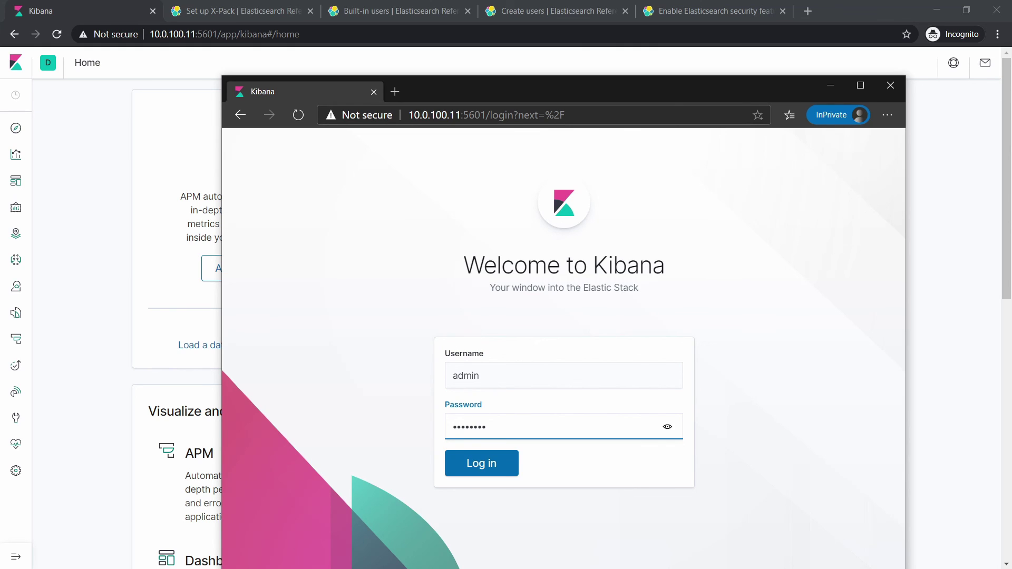
{"action": "key", "text": "Return"}
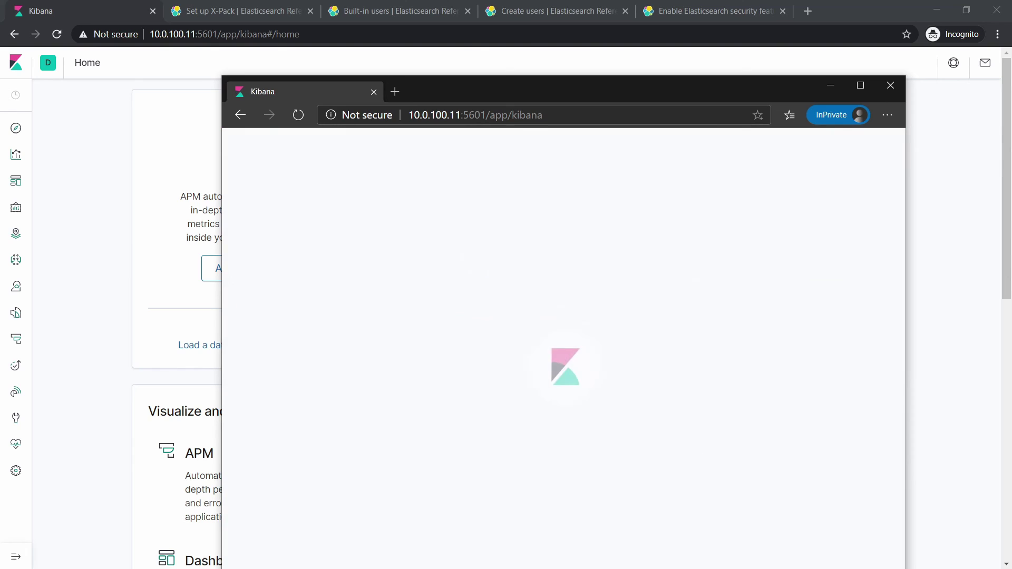